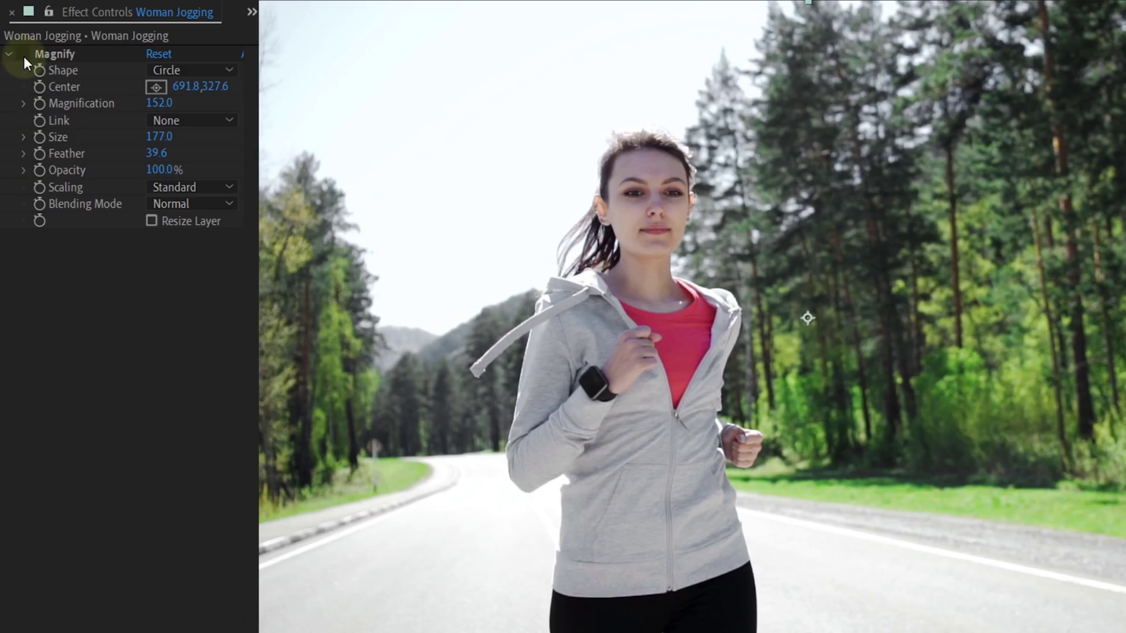
- Toggle the Magnify effect off and back on to compare the enlarged view
click(24, 55)
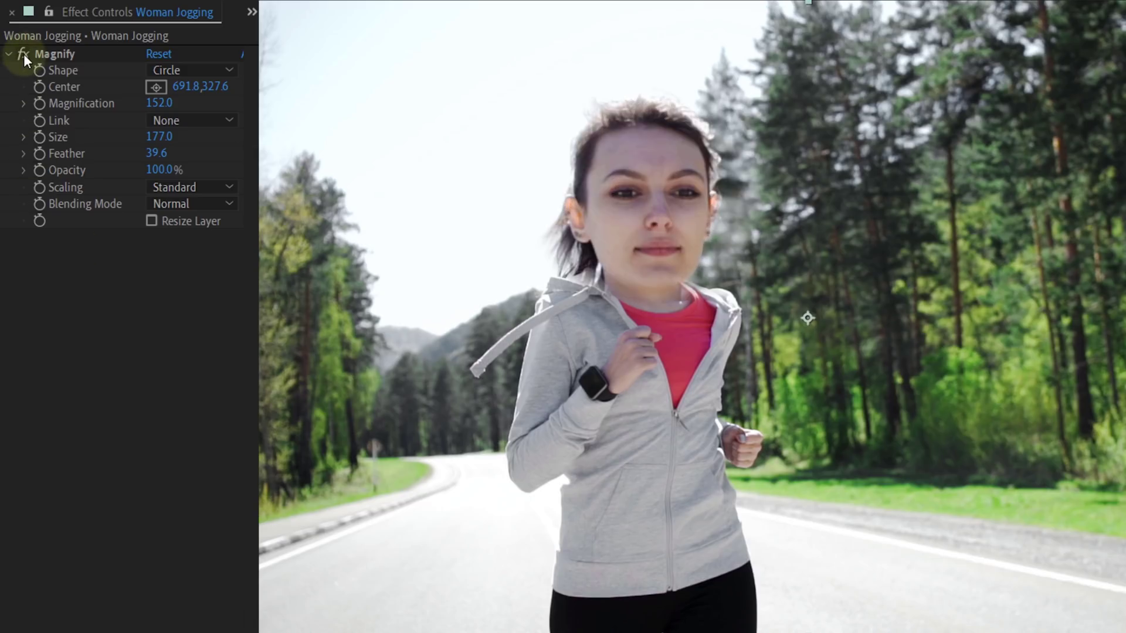
click(23, 54)
click(24, 53)
- Keyframe the Magnify centre frame by frame, keeping it on the woman's eye
click(40, 87)
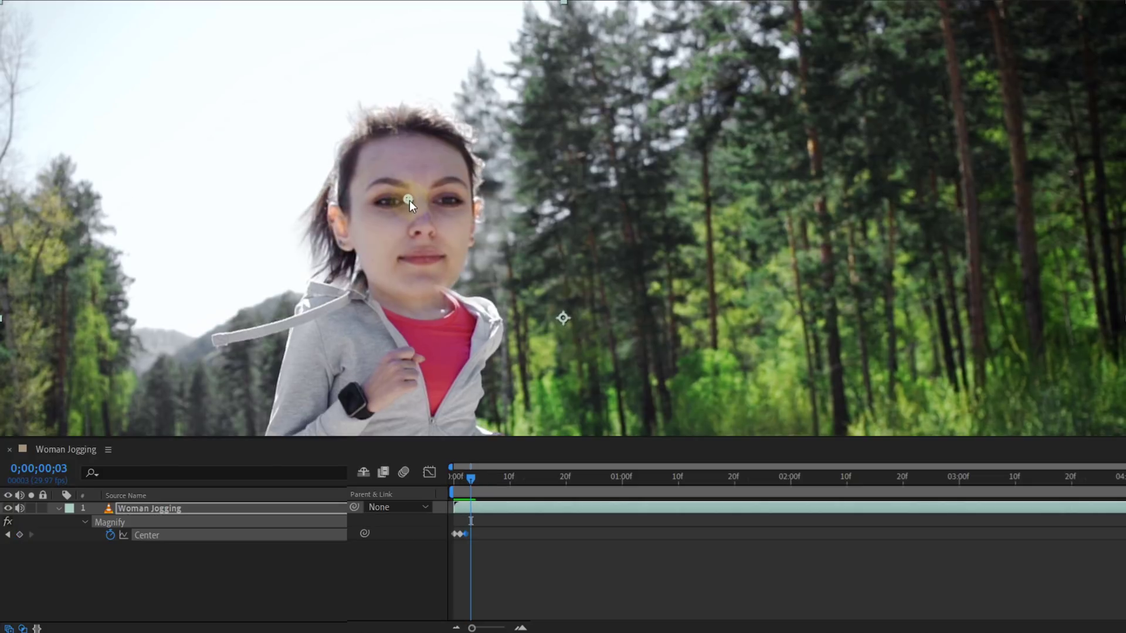
key(Page_Down)
key(Page_Down)
key(Page_Down)
key(Page_Down)
key(Page_Down)
mouse_move(408, 200)
mouse_down()
mouse_move(412, 249)
mouse_move(435, 265)
mouse_up()
key(Page_Down)
key(Page_Down)
key(Page_Down)
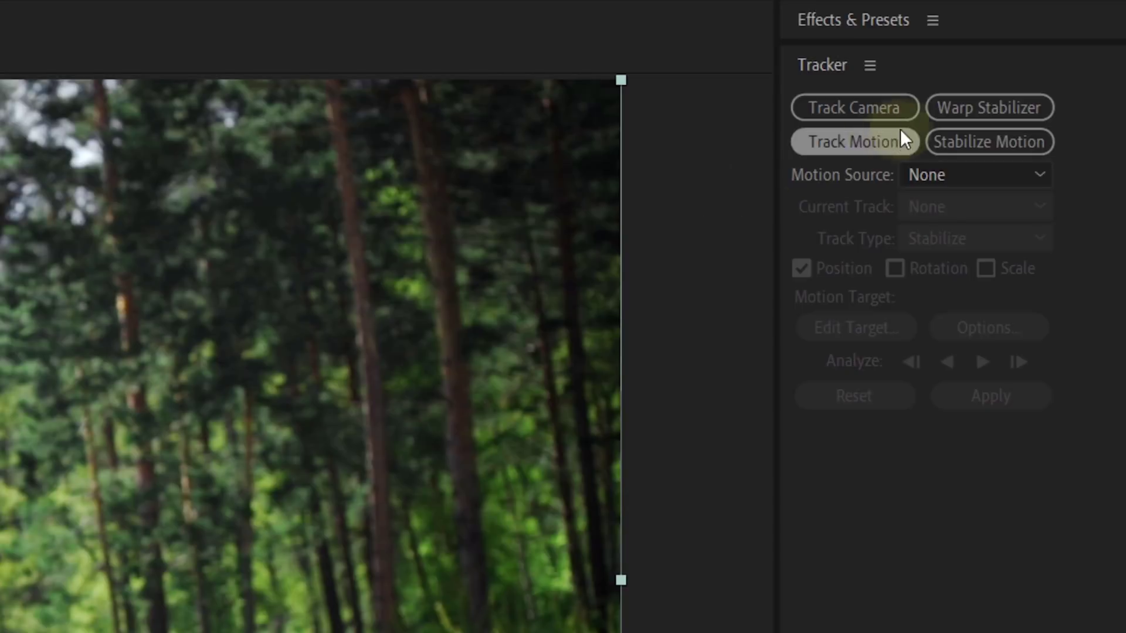
- Apply Warp Stabilizer to the Woman Jogging layer from the Tracker panel
click(1025, 109)
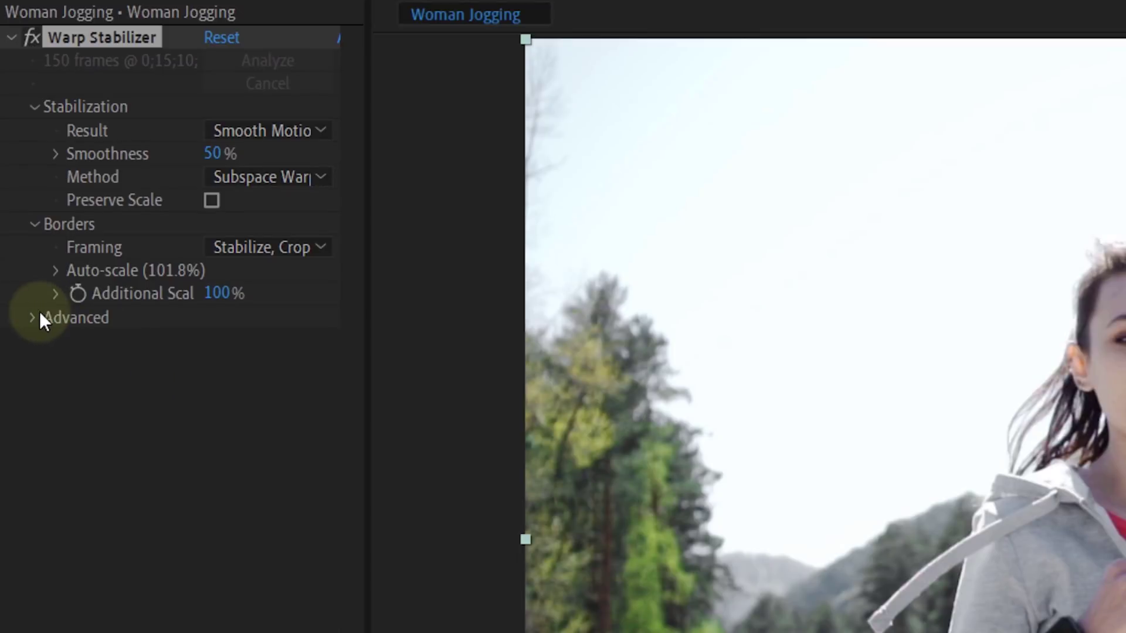
- Show the stabilizer's track points and delete those on the left and right trees
click(33, 315)
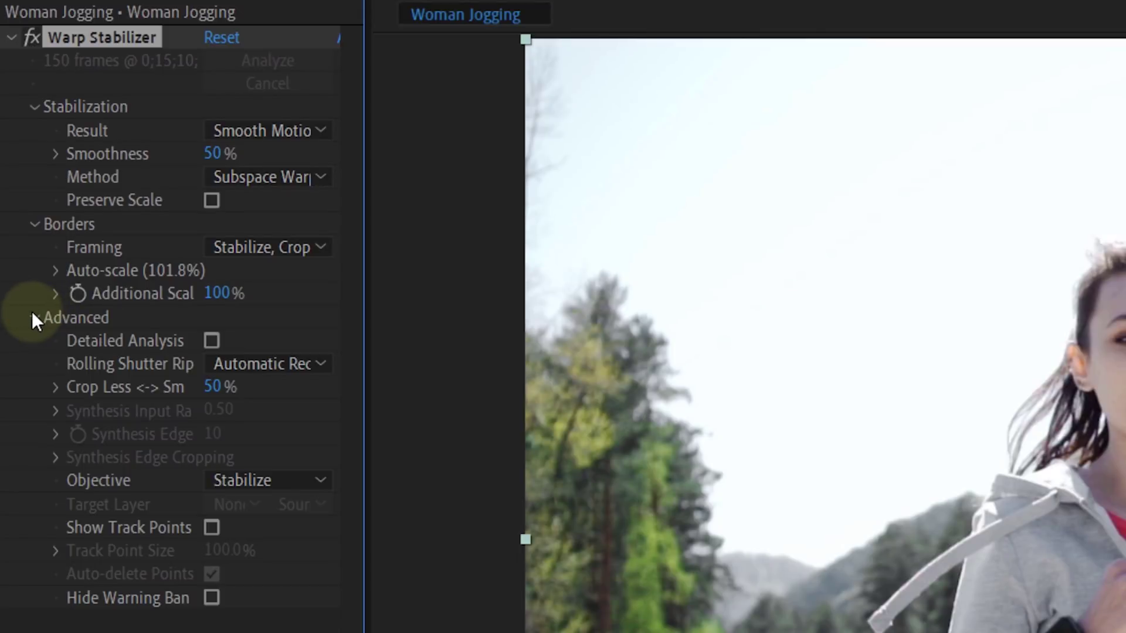
click(207, 527)
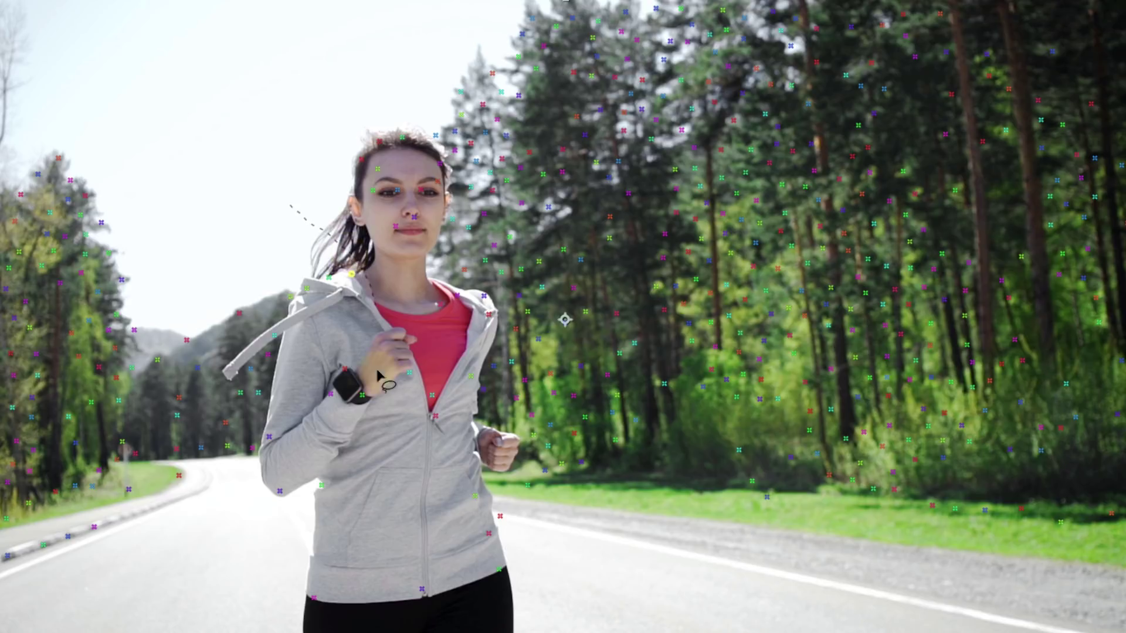
drag(378, 375, 3, 530)
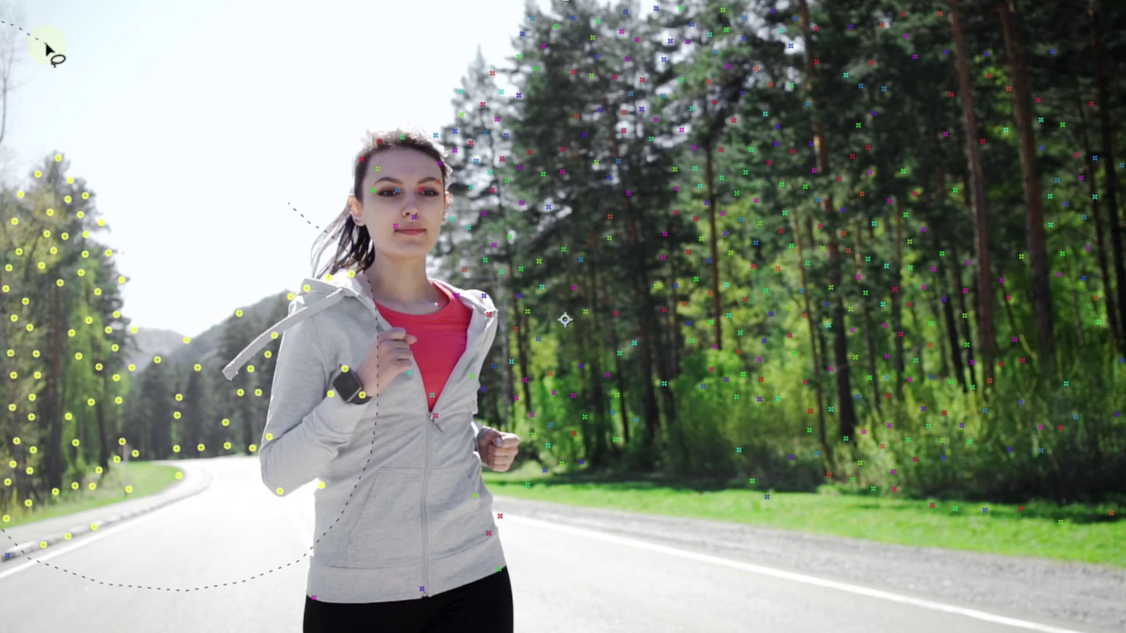
key(Delete)
mouse_move(384, 97)
mouse_down()
mouse_move(465, 163)
mouse_move(510, 328)
mouse_move(1023, 508)
mouse_up()
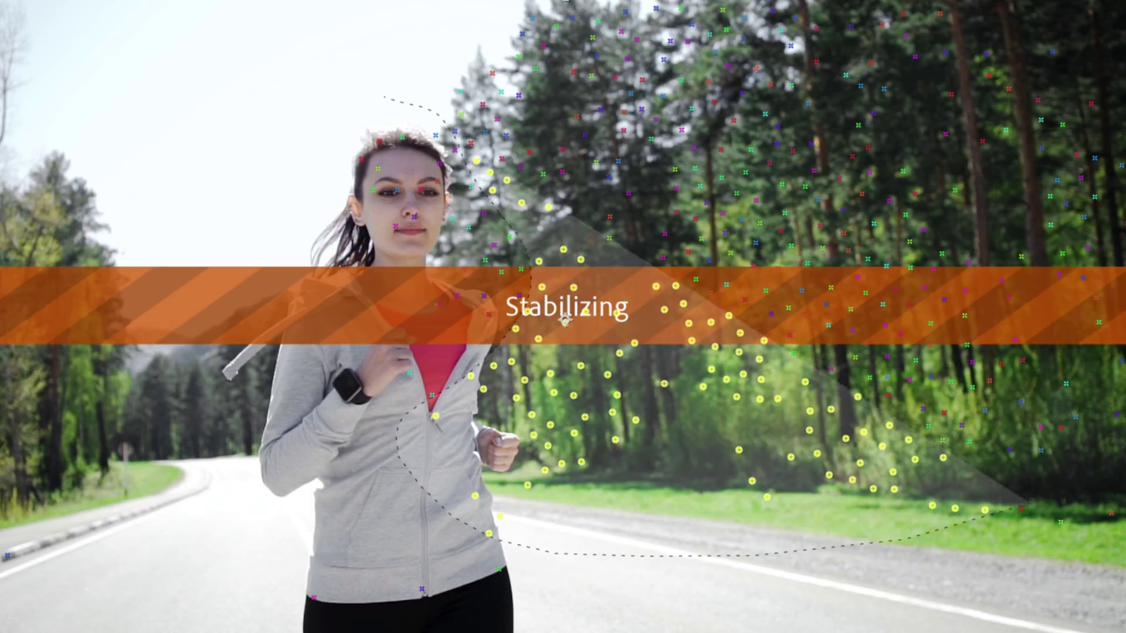
key(Delete)
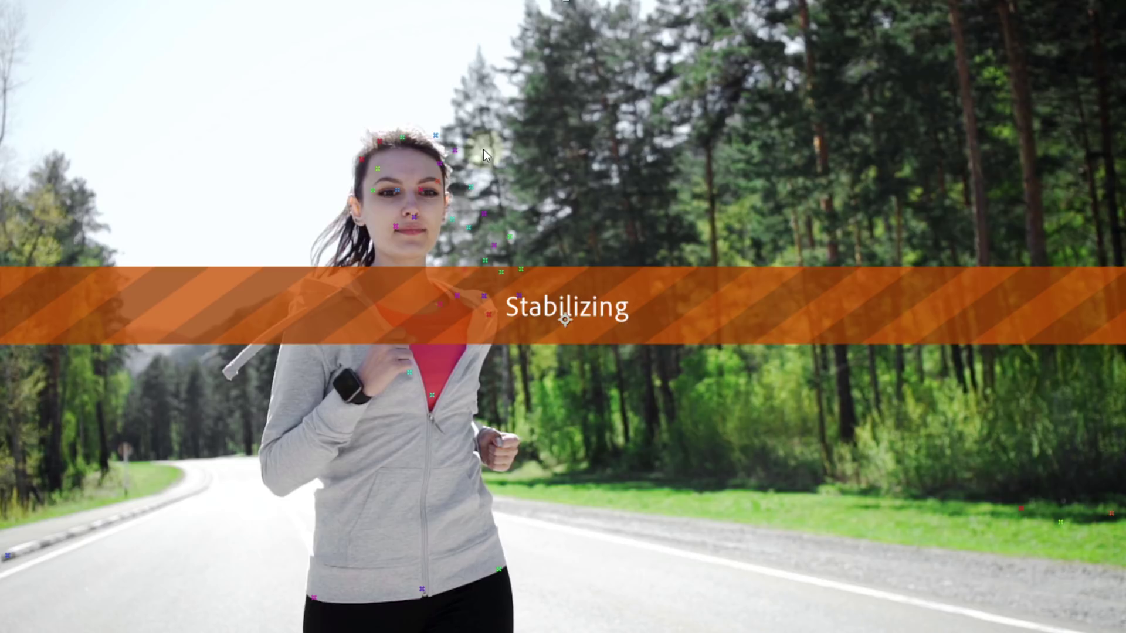
- Delete the remaining background track points in the centre, right, top right and lower left
mouse_move(454, 228)
mouse_down()
mouse_move(375, 411)
mouse_move(502, 181)
mouse_up()
key(Delete)
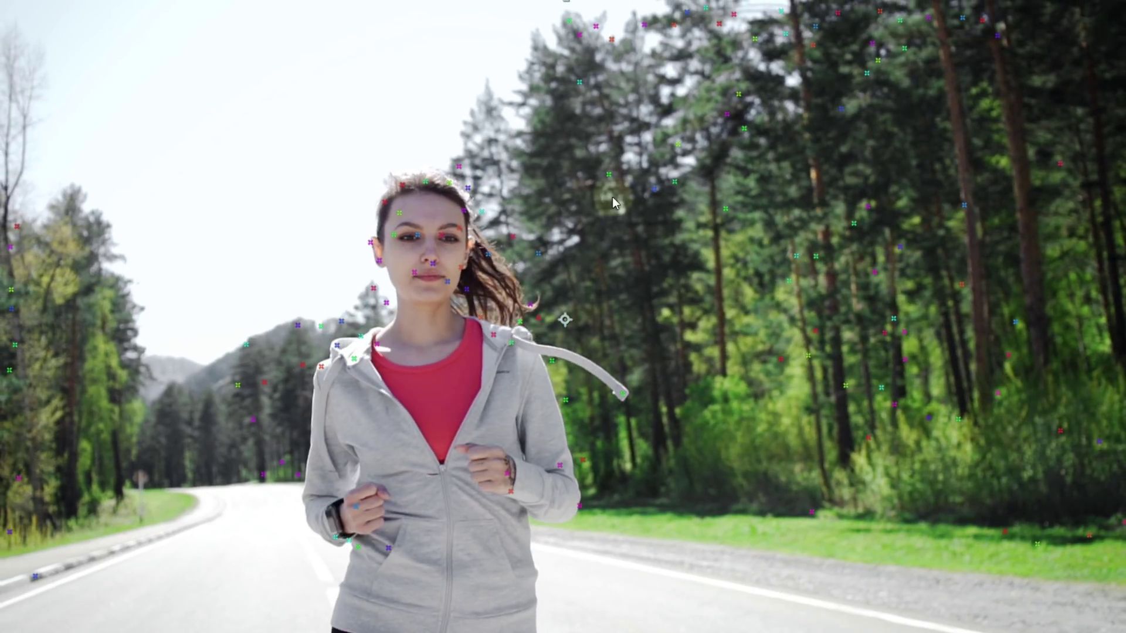
mouse_move(556, 469)
mouse_down()
mouse_move(739, 10)
mouse_move(427, 125)
mouse_move(438, 147)
mouse_up()
key(Delete)
drag(648, 35, 743, 70)
key(Delete)
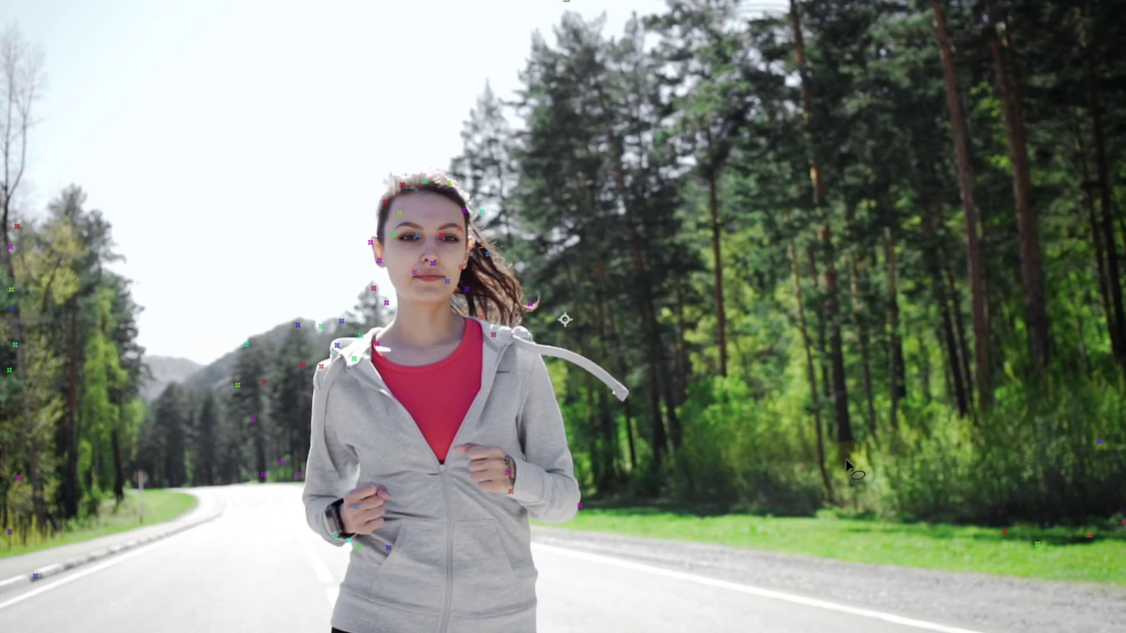
mouse_move(718, 381)
mouse_down()
mouse_move(487, 402)
mouse_move(444, 388)
mouse_move(411, 309)
mouse_up()
mouse_move(215, 139)
mouse_down()
mouse_move(687, 347)
mouse_move(726, 351)
mouse_up()
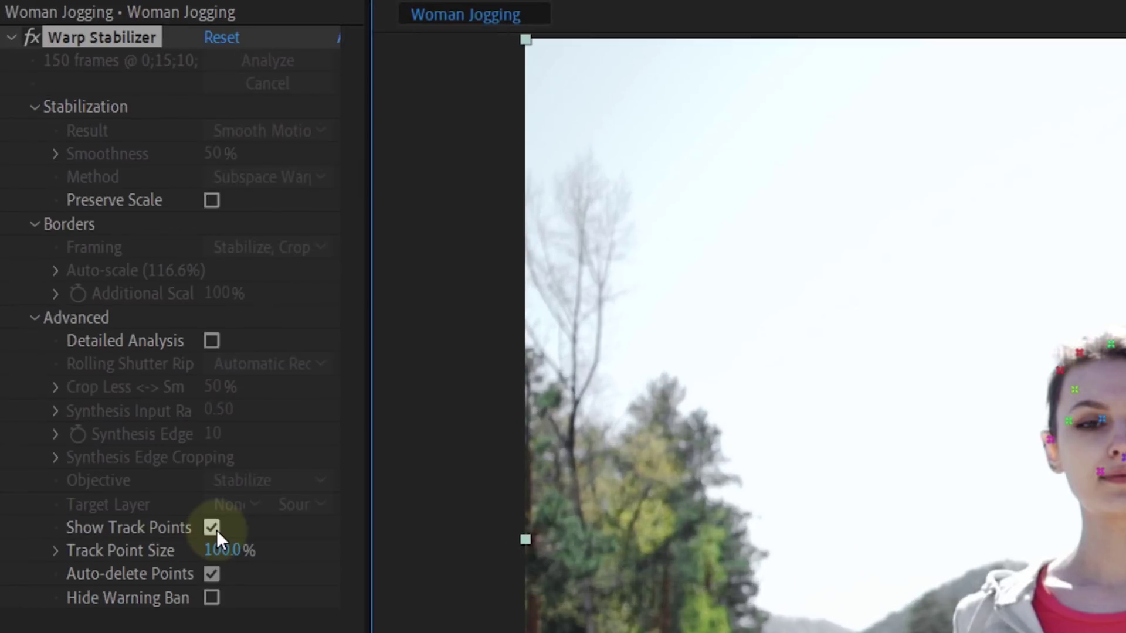
- Hide track points and set Reversible Stabilization, No Motion, and Position, Scale, Rotation
click(214, 529)
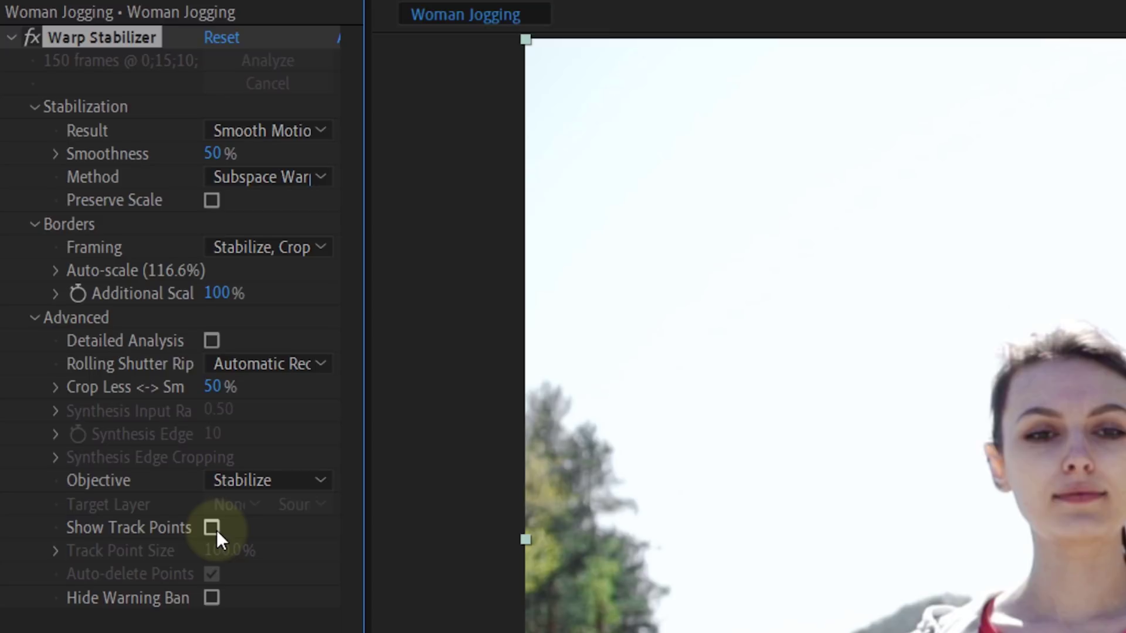
click(252, 489)
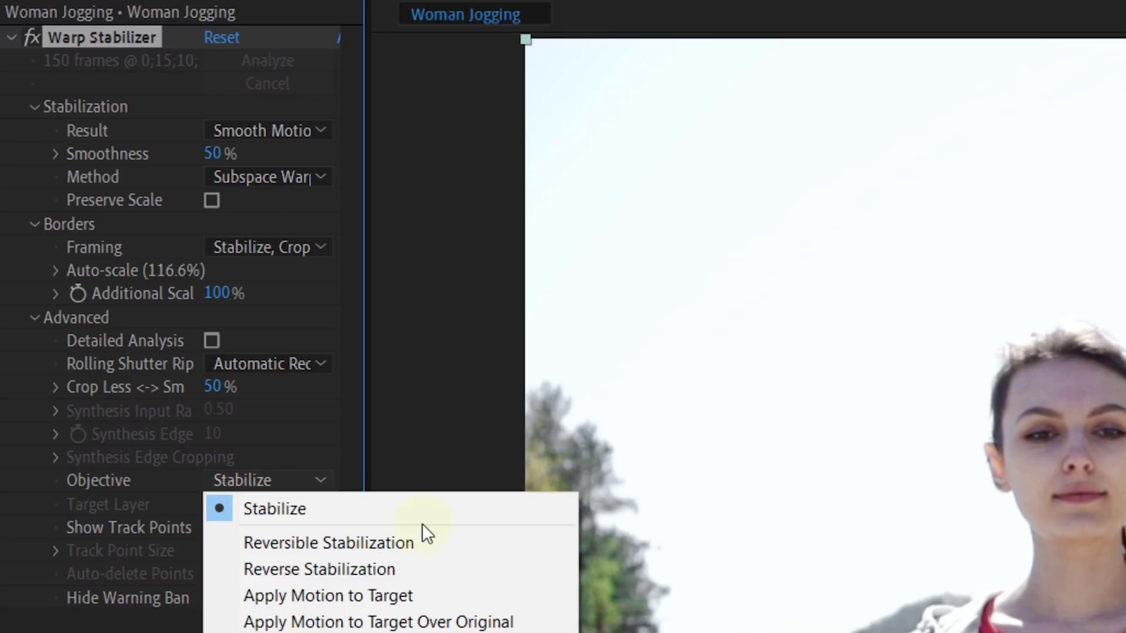
click(451, 537)
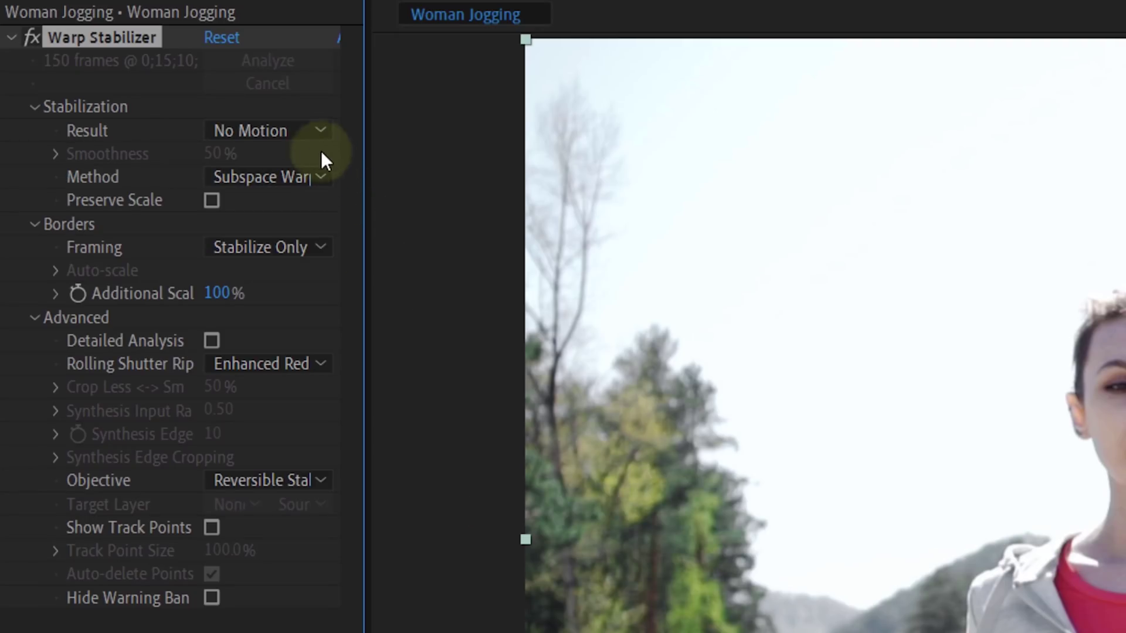
click(303, 131)
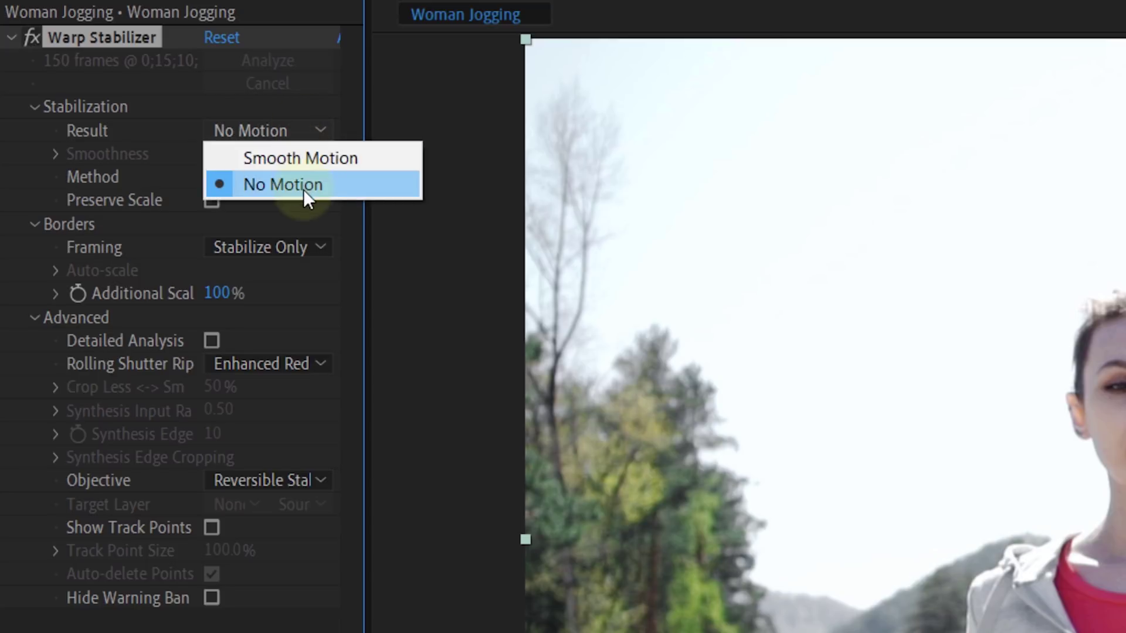
click(323, 187)
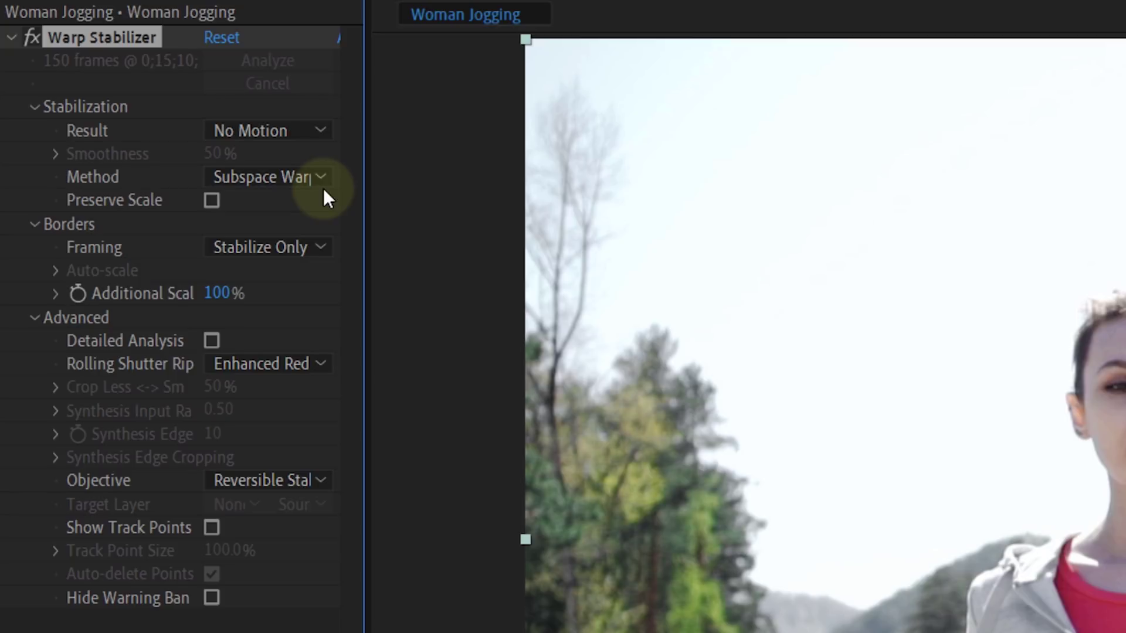
click(320, 177)
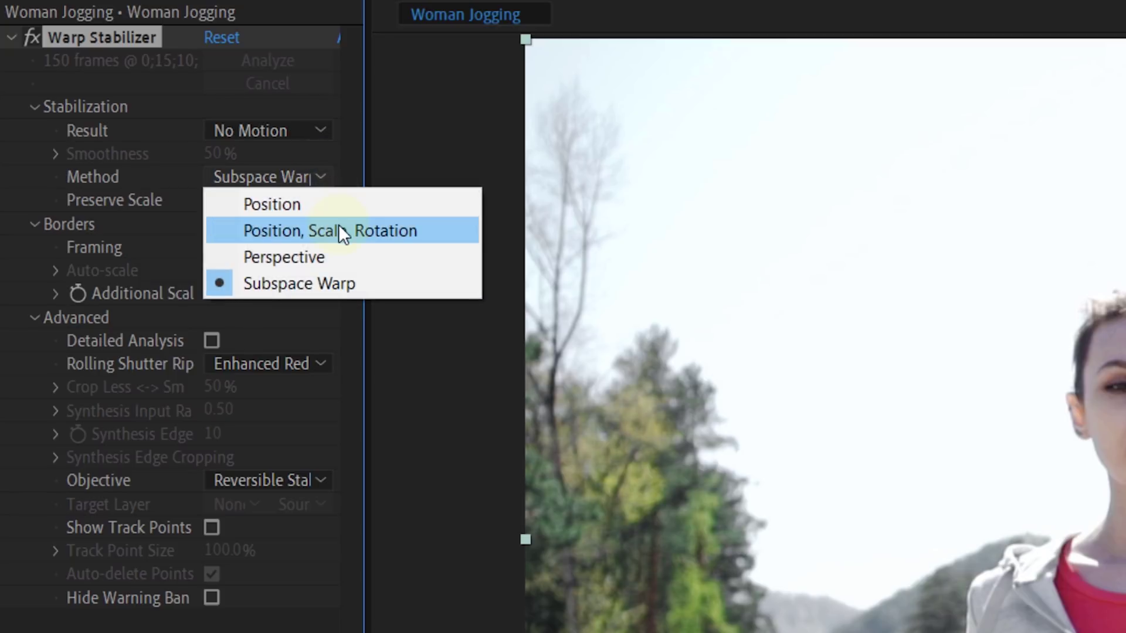
click(419, 228)
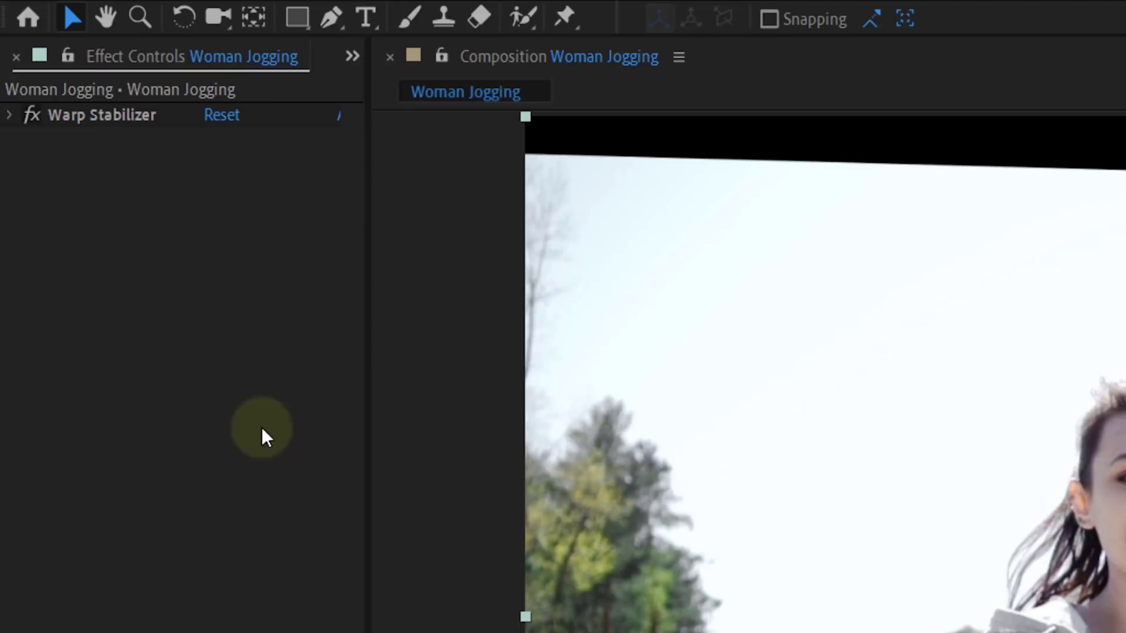
- Copy Warp Stabilizer, nest Smile and Woman Jogging as Pre-comp 1, and collapse its transformations
click(136, 112)
key(ctrl+c)
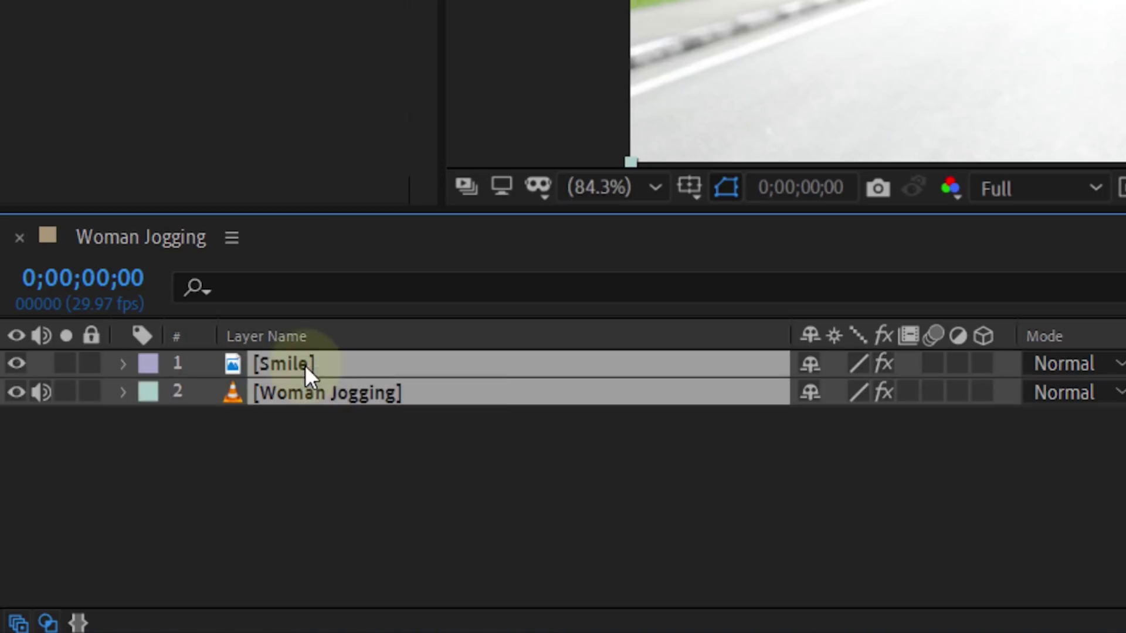
right_click(326, 389)
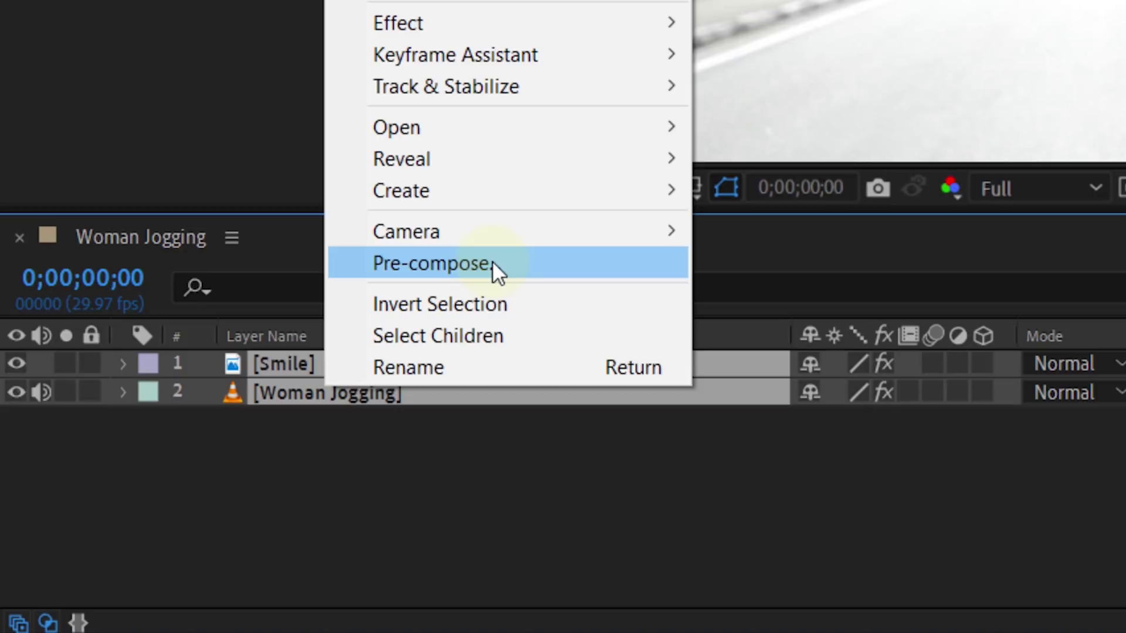
click(491, 260)
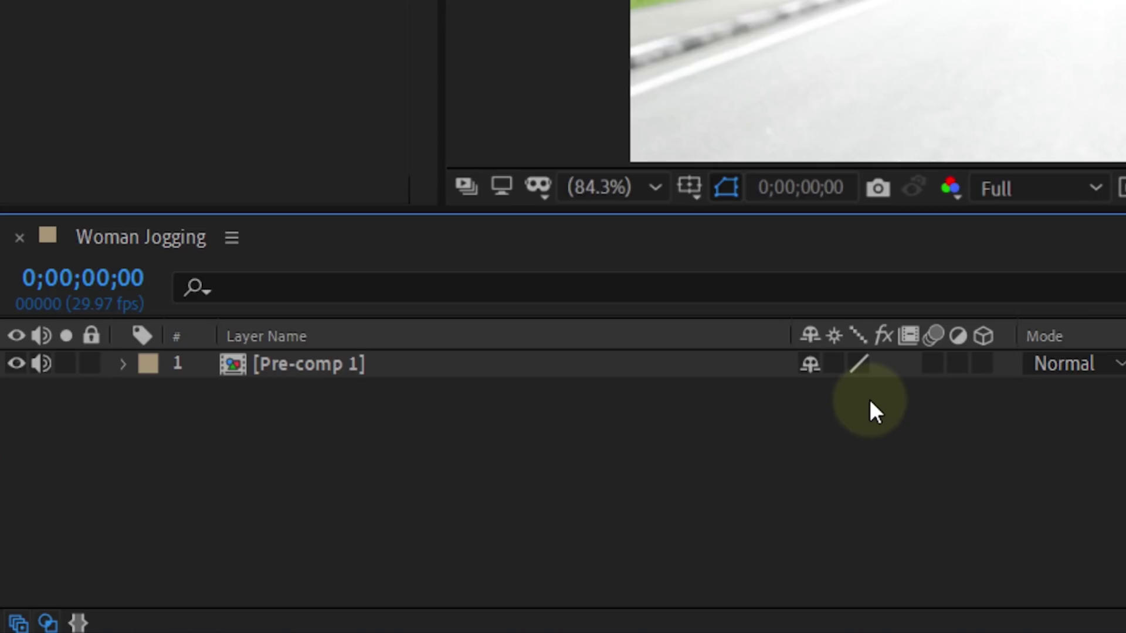
click(834, 363)
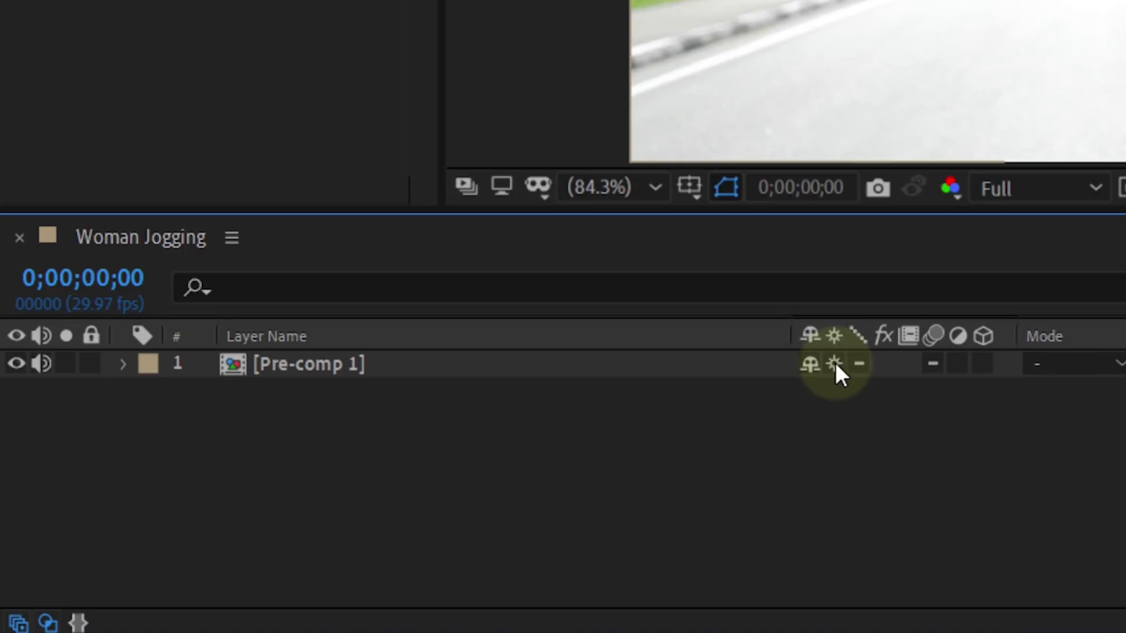
click(535, 364)
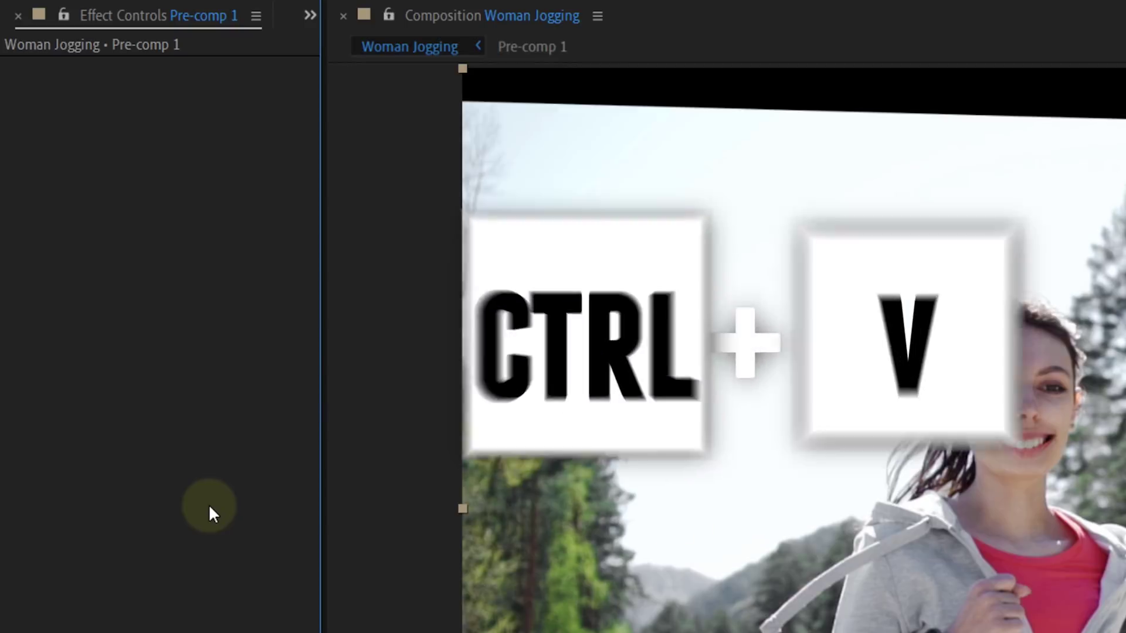
- Paste Warp Stabilizer onto Pre-comp 1 and set its Objective to Reverse Stabilization
key(ctrl+v)
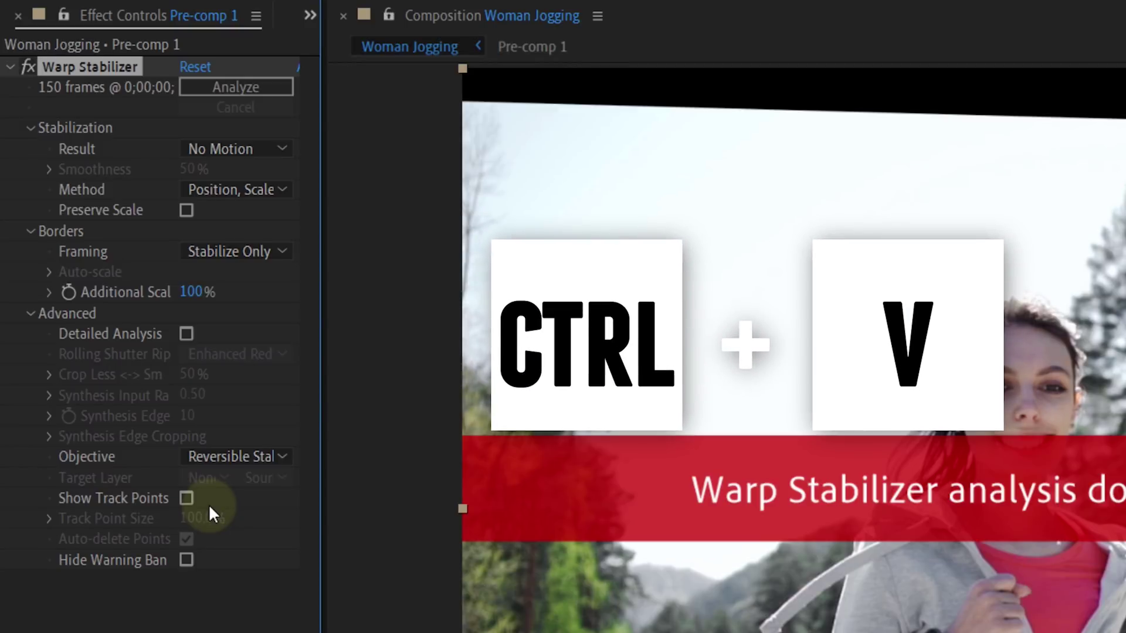
click(234, 458)
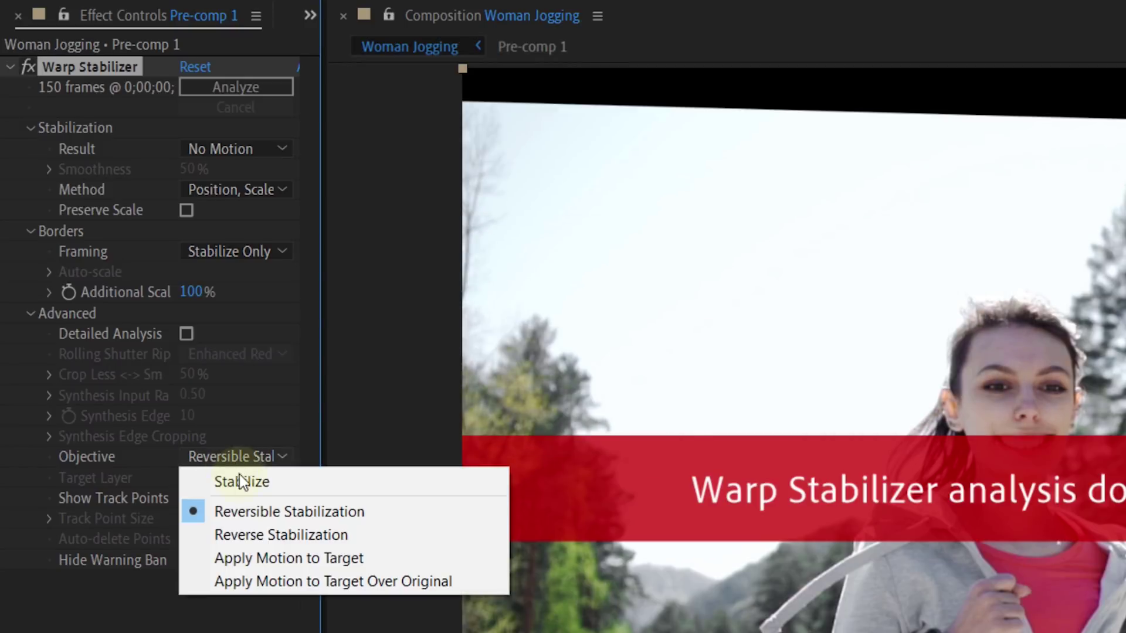
click(392, 544)
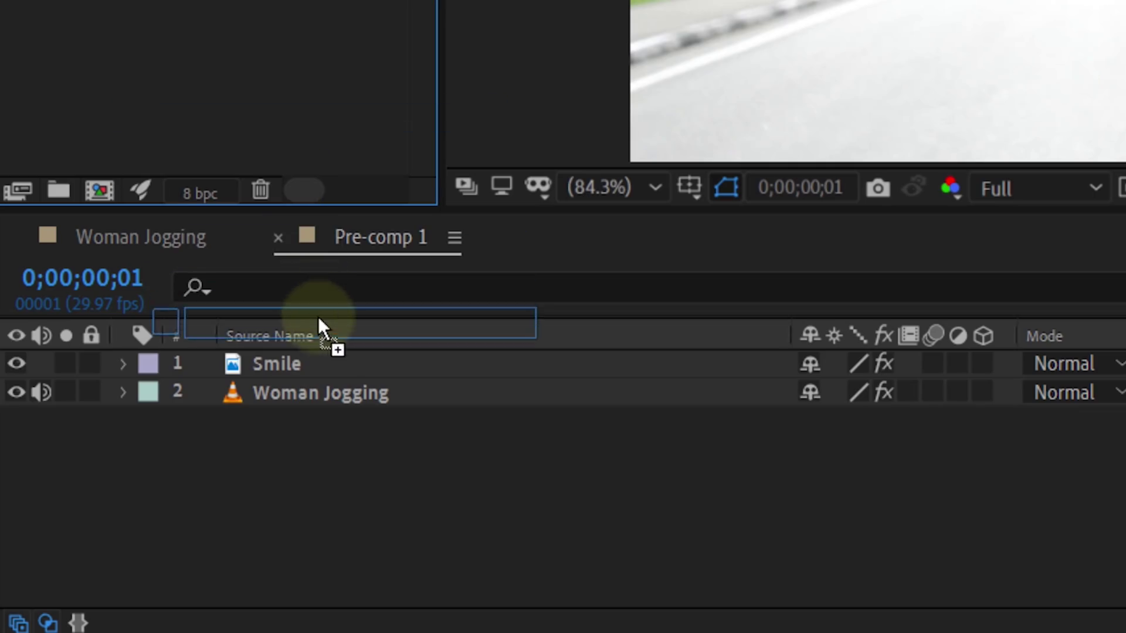
drag(317, 355, 321, 359)
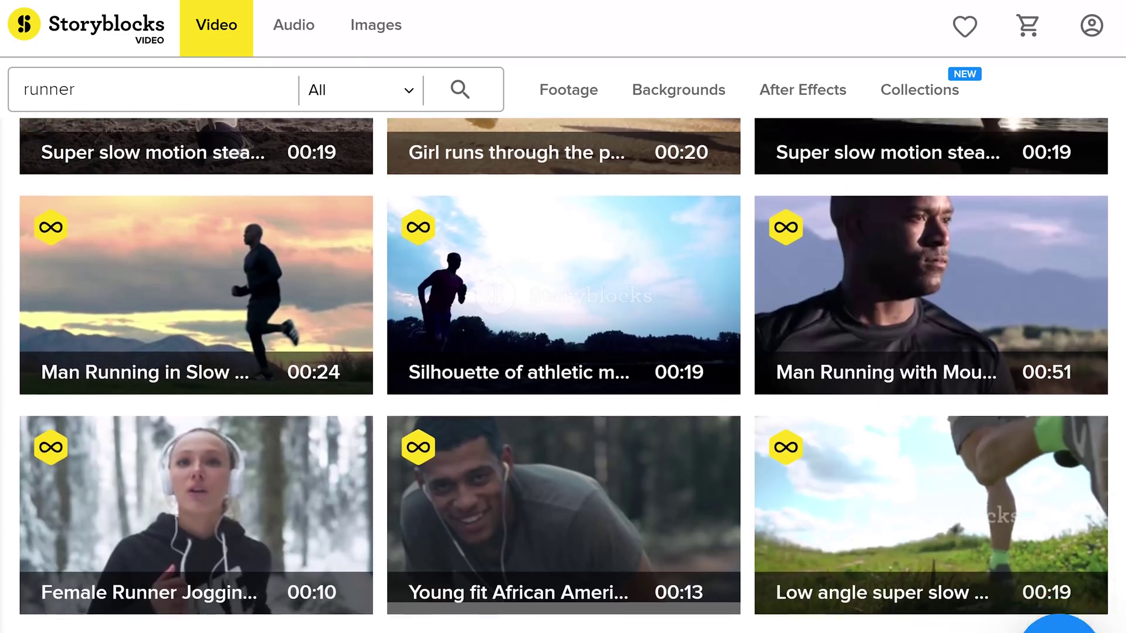
scroll(563, 376, down, 8)
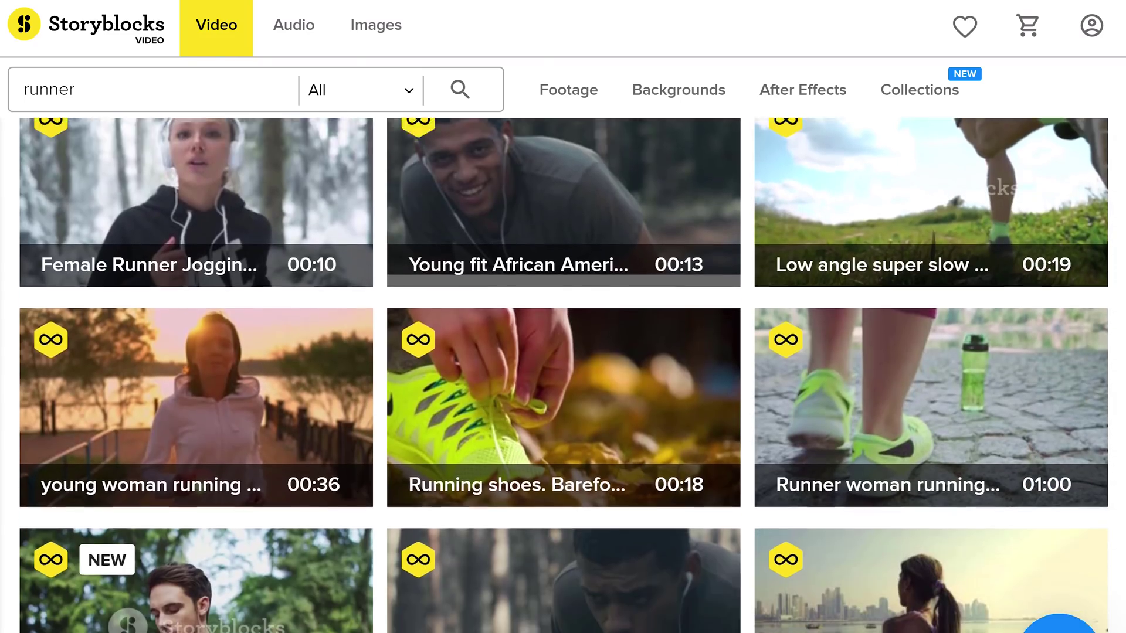
- Browse the Storyblocks 'runner' results and the Footage category clip grid
scroll(563, 375, down, 10)
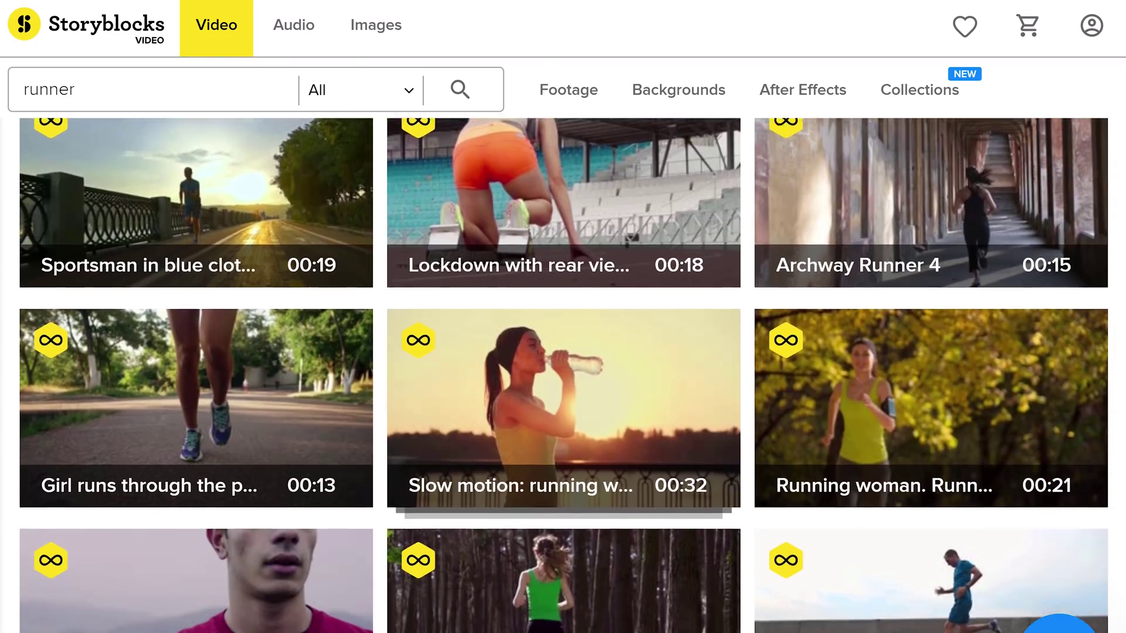
scroll(563, 376, down, 9)
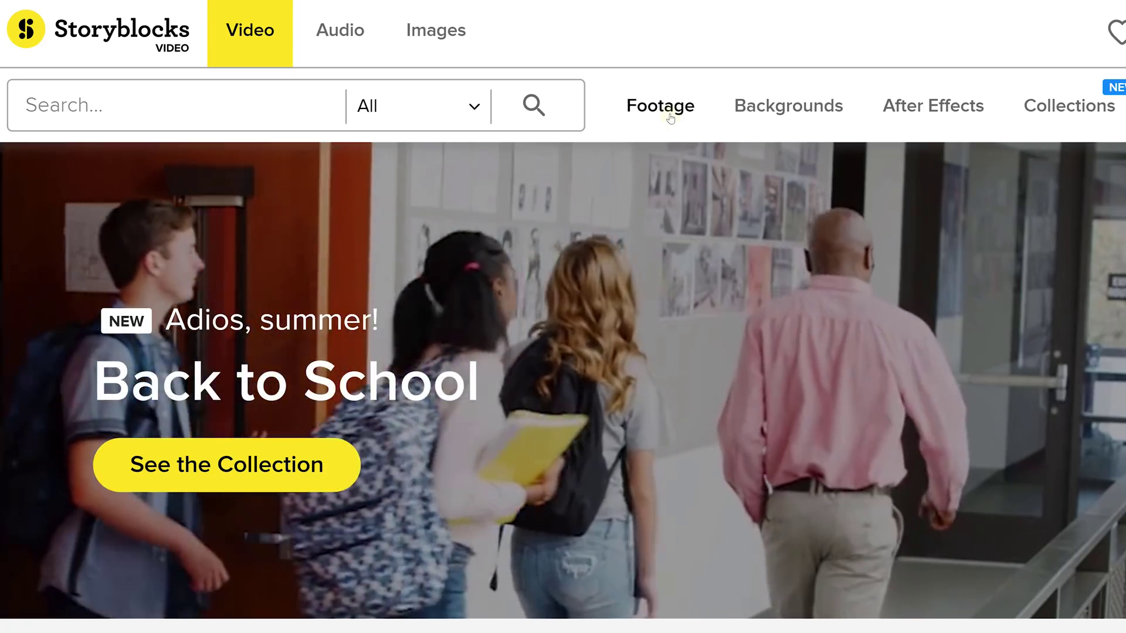
mouse_move(660, 106)
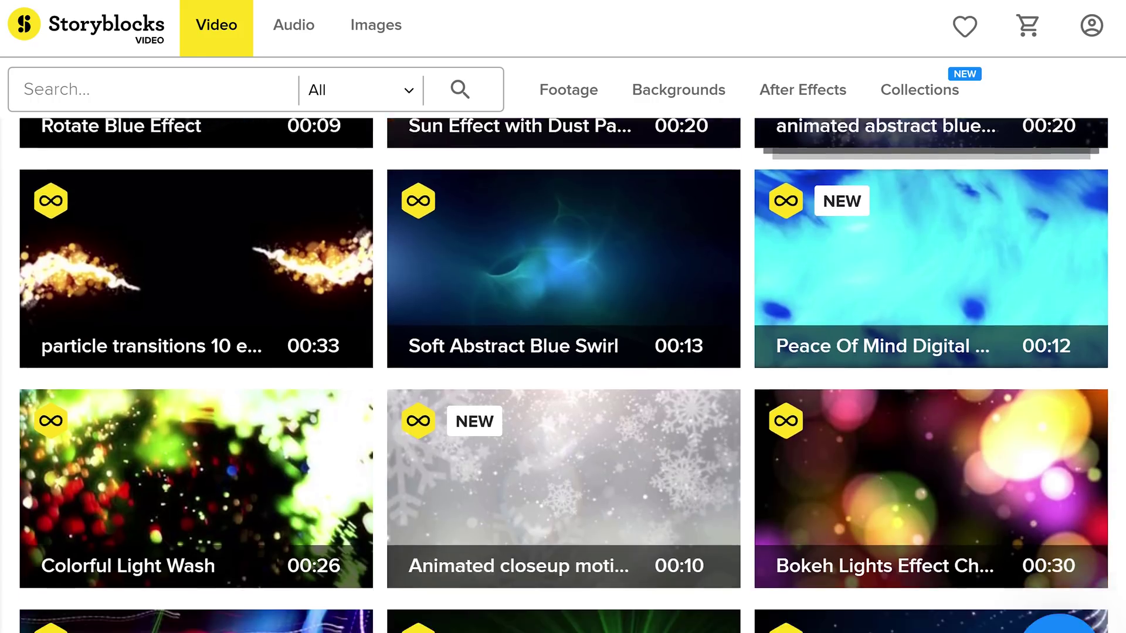
scroll(563, 376, down, 8)
scroll(563, 375, down, 20)
scroll(563, 375, down, 20)
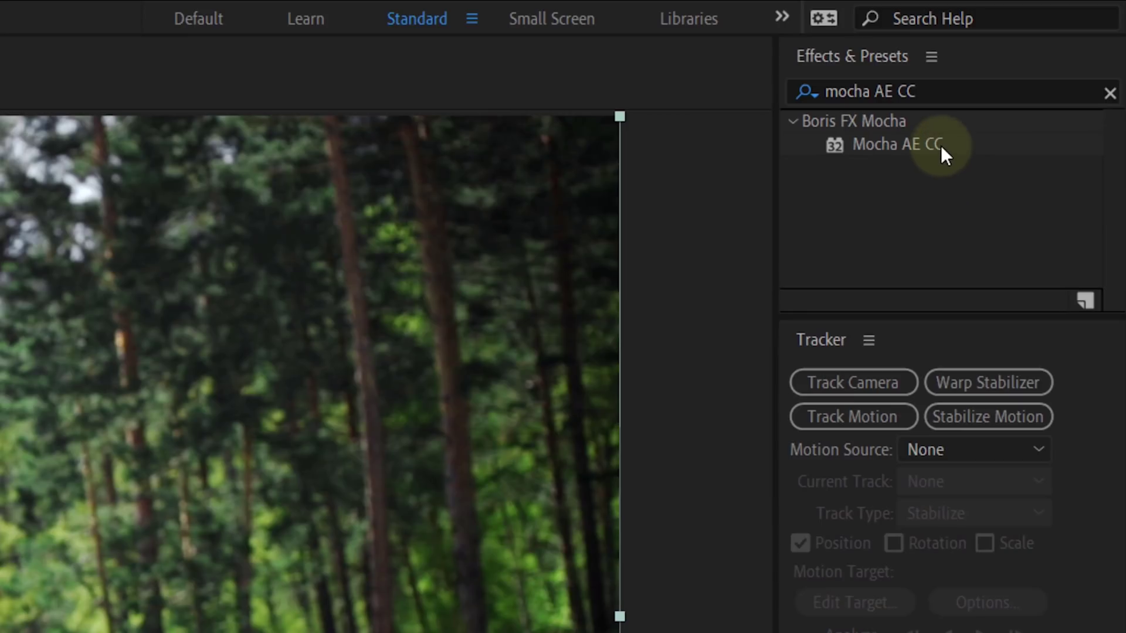
- Apply Mocha AE CC to the jogging footage layer and launch it in Mocha
drag(940, 145, 614, 292)
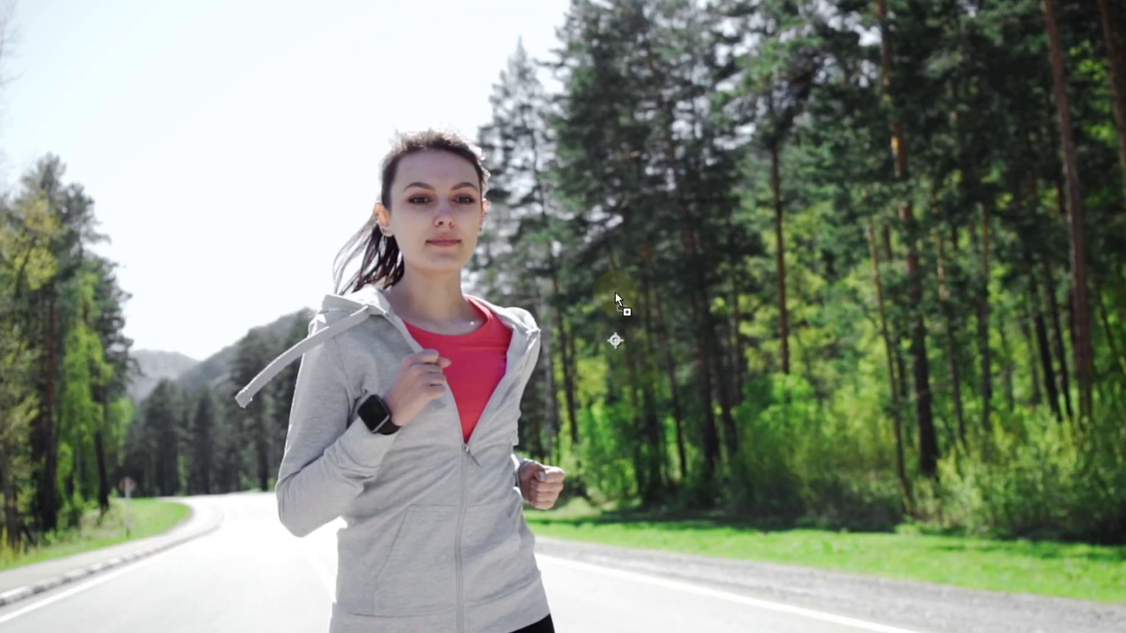
click(225, 234)
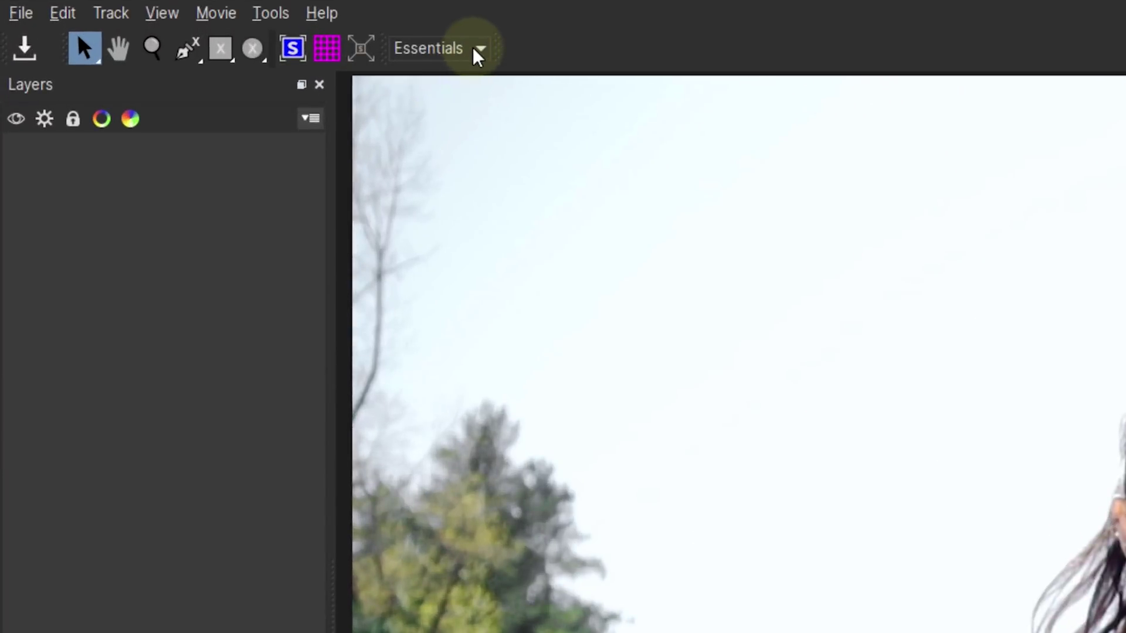
- Switch Mocha to the Classic workspace and close the spline around the runner's face
click(478, 52)
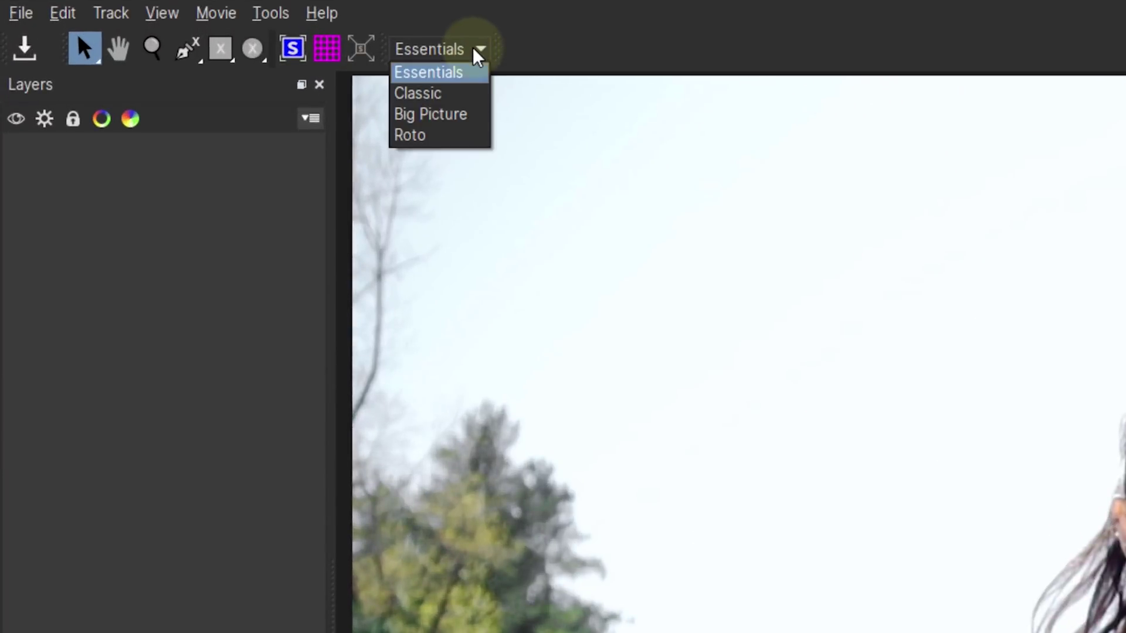
click(476, 95)
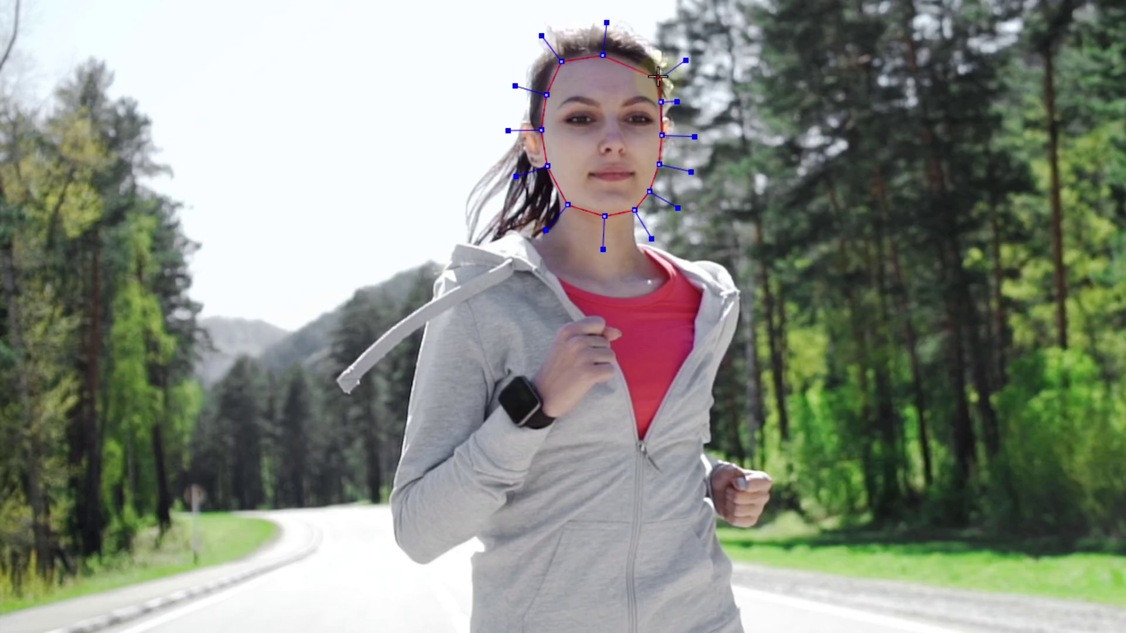
click(626, 59)
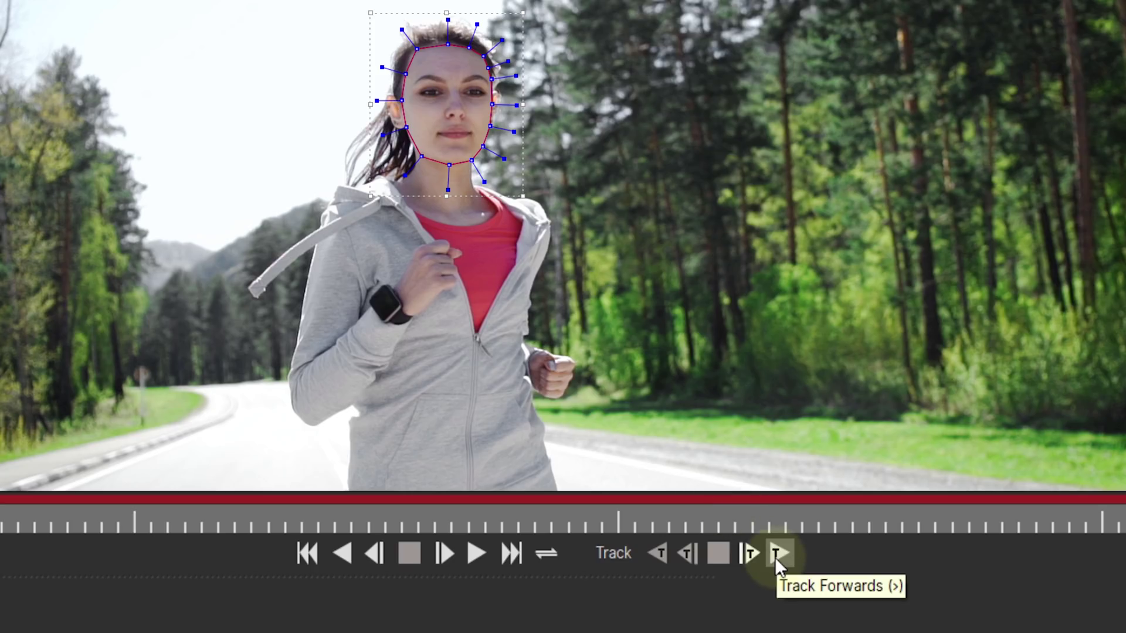
- Track the face shape forward, preview it stabilised, save, and return to After Effects
click(775, 556)
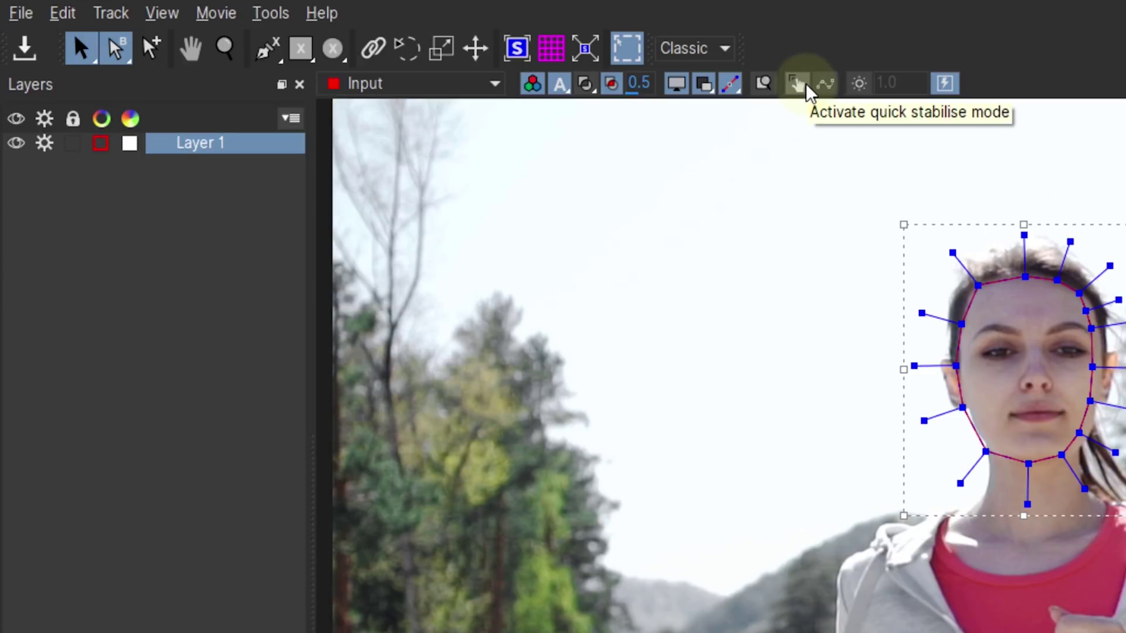
click(798, 84)
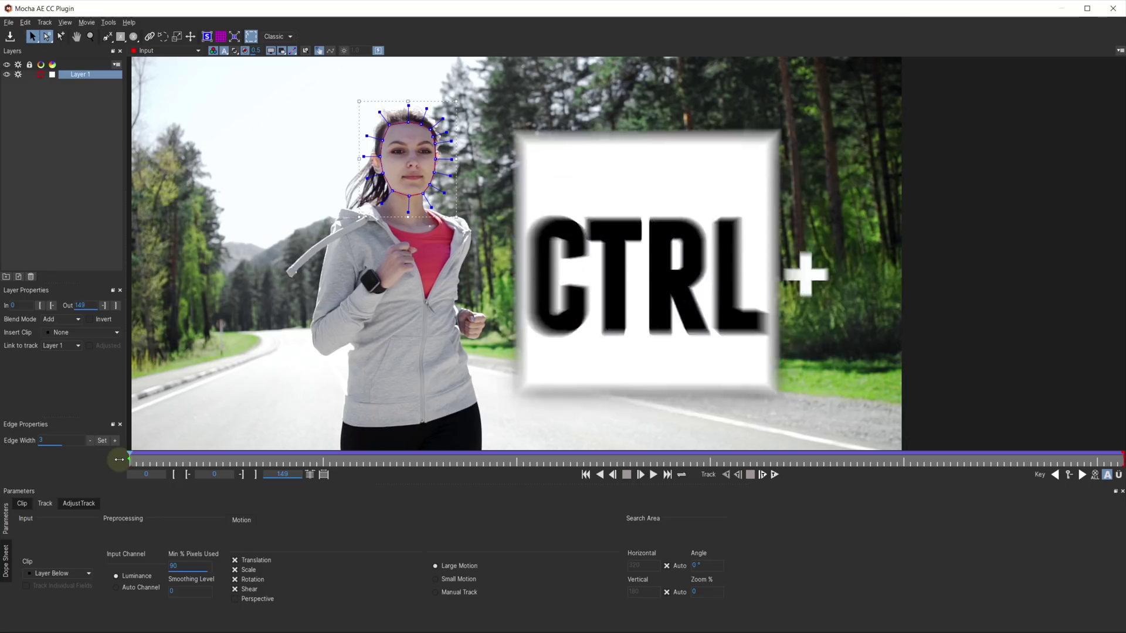
key(ctrl+s)
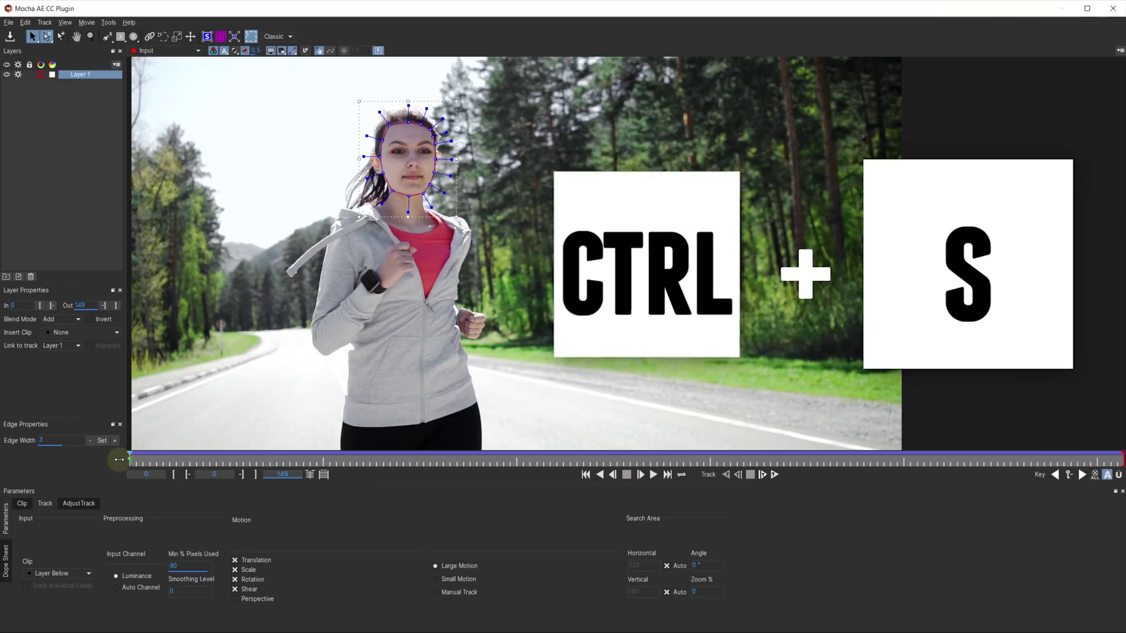
click(1112, 8)
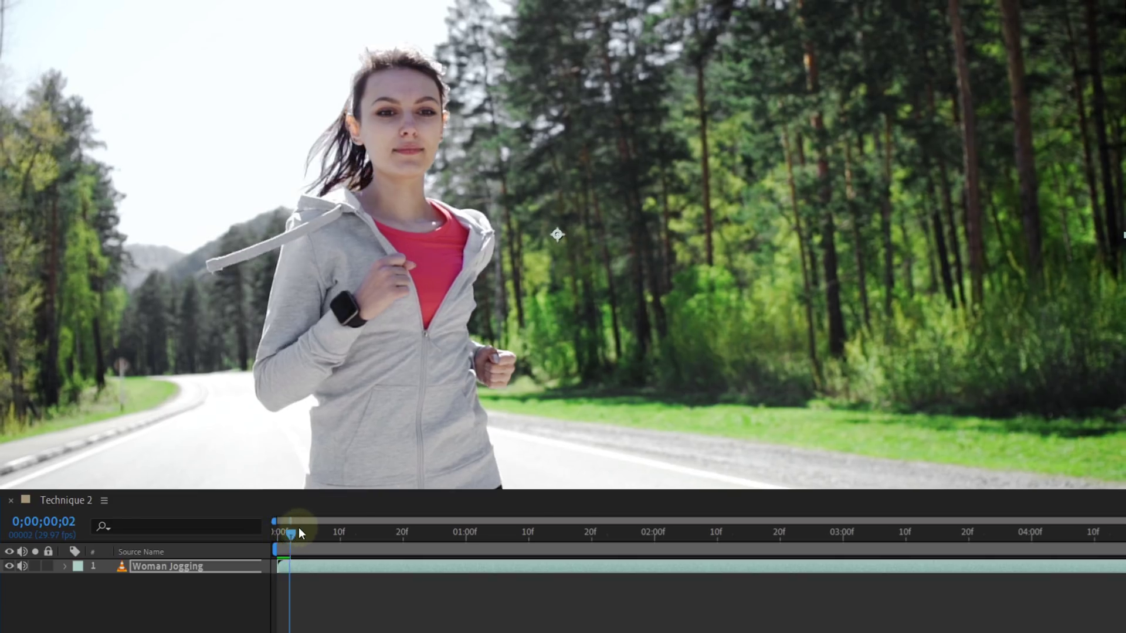
drag(299, 527, 271, 524)
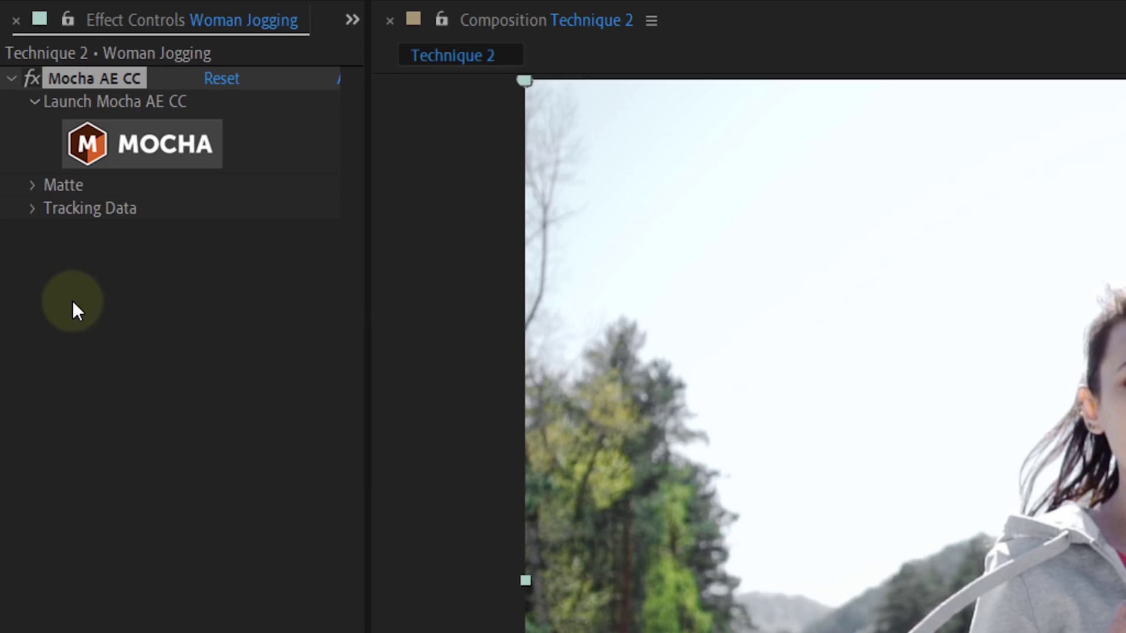
- Create Mocha tracking data from Layer 1's face track and enable Invert
click(33, 208)
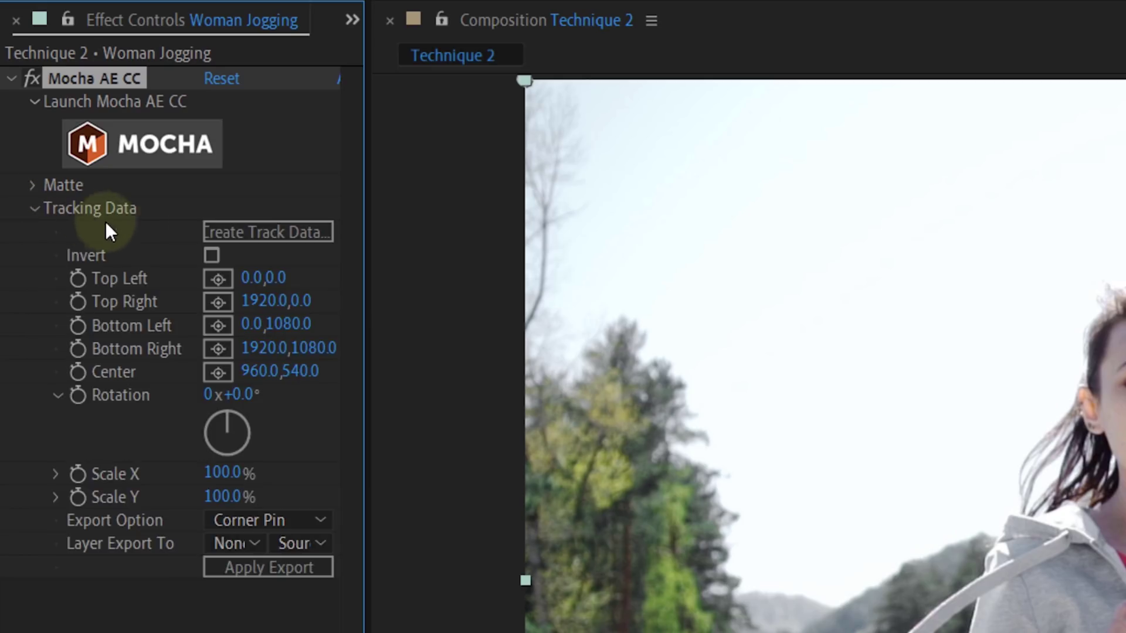
click(286, 233)
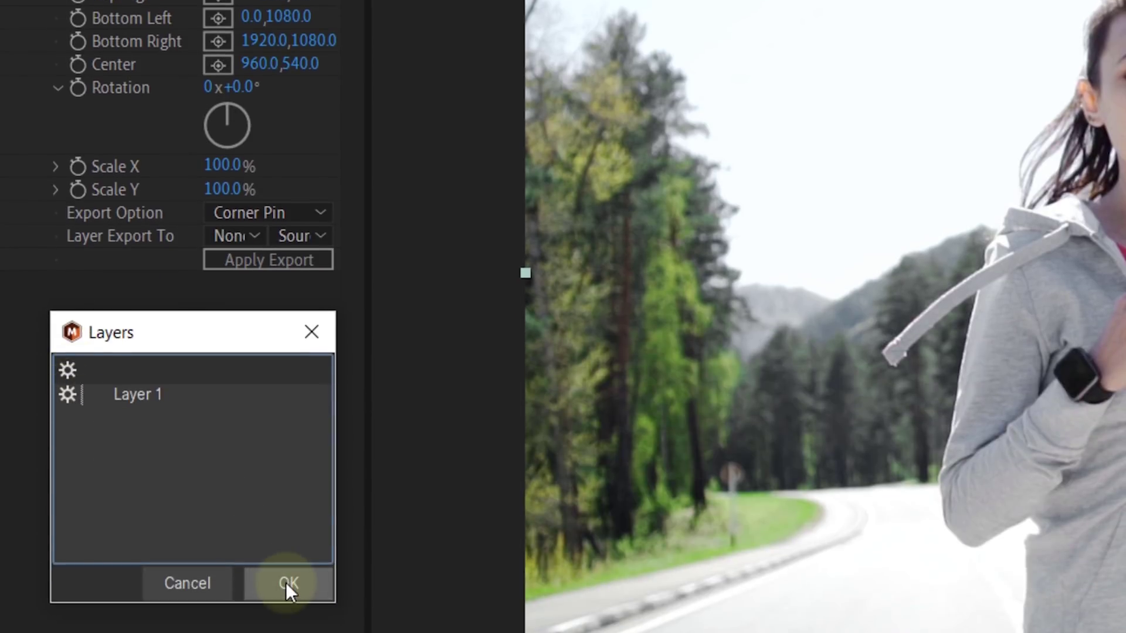
click(286, 582)
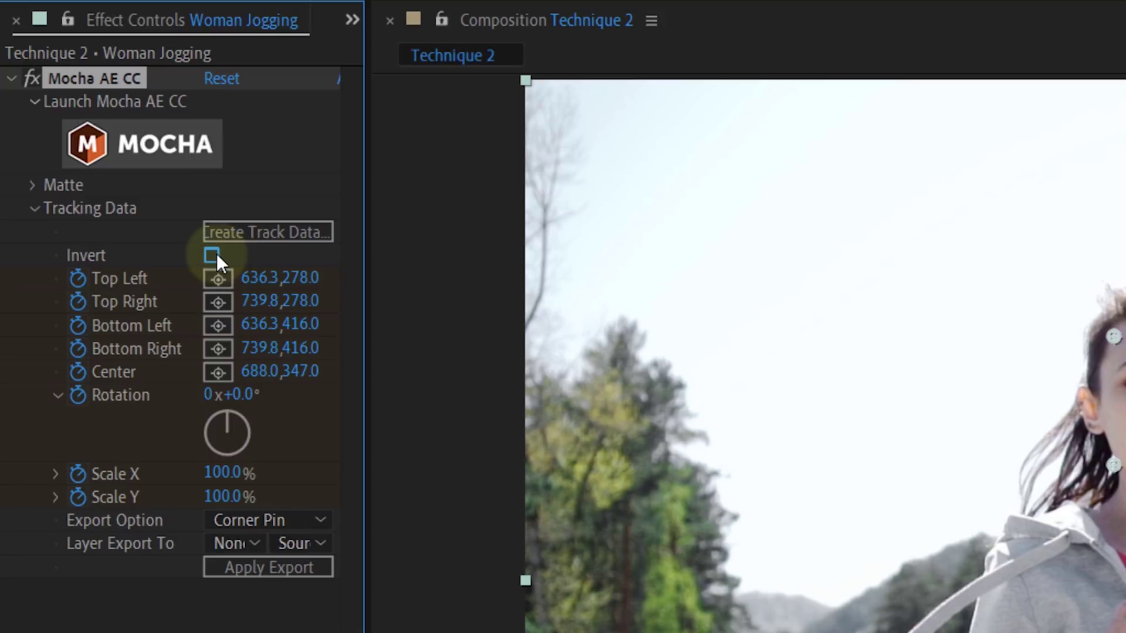
click(212, 256)
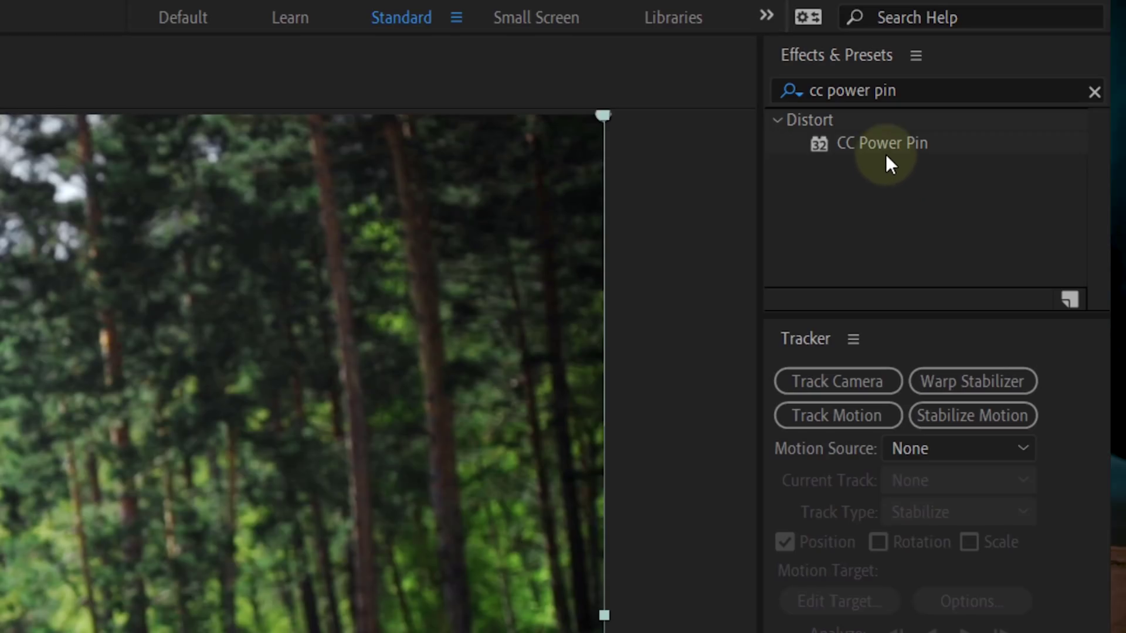
- Apply CC Power Pin to the runner footage and enable expressions on its corner pins
drag(885, 154, 597, 182)
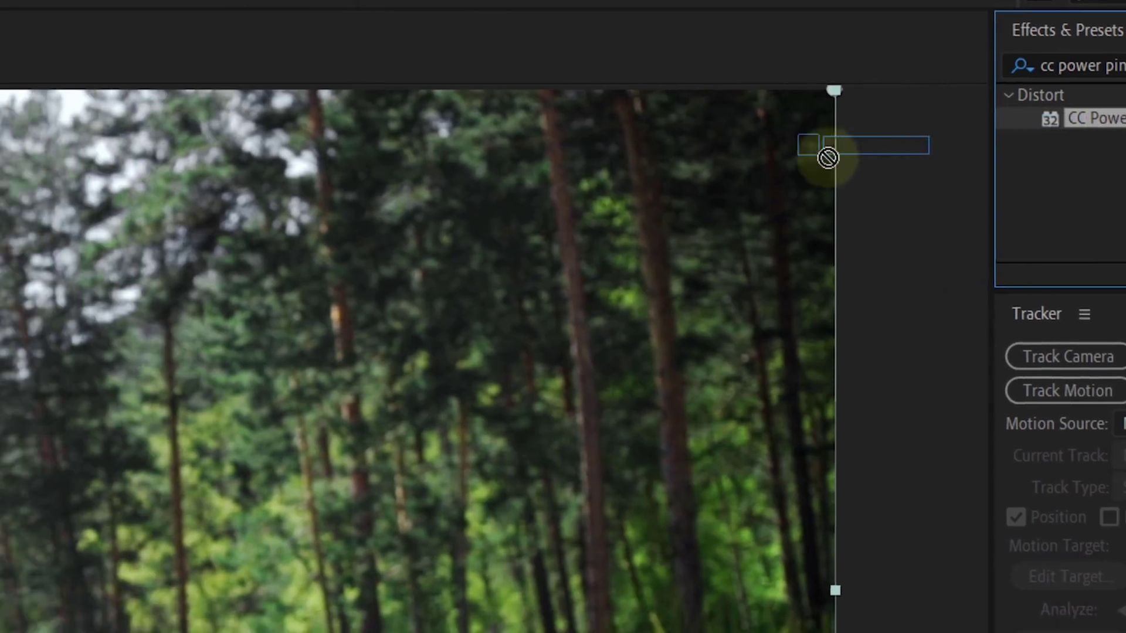
drag(828, 157, 818, 321)
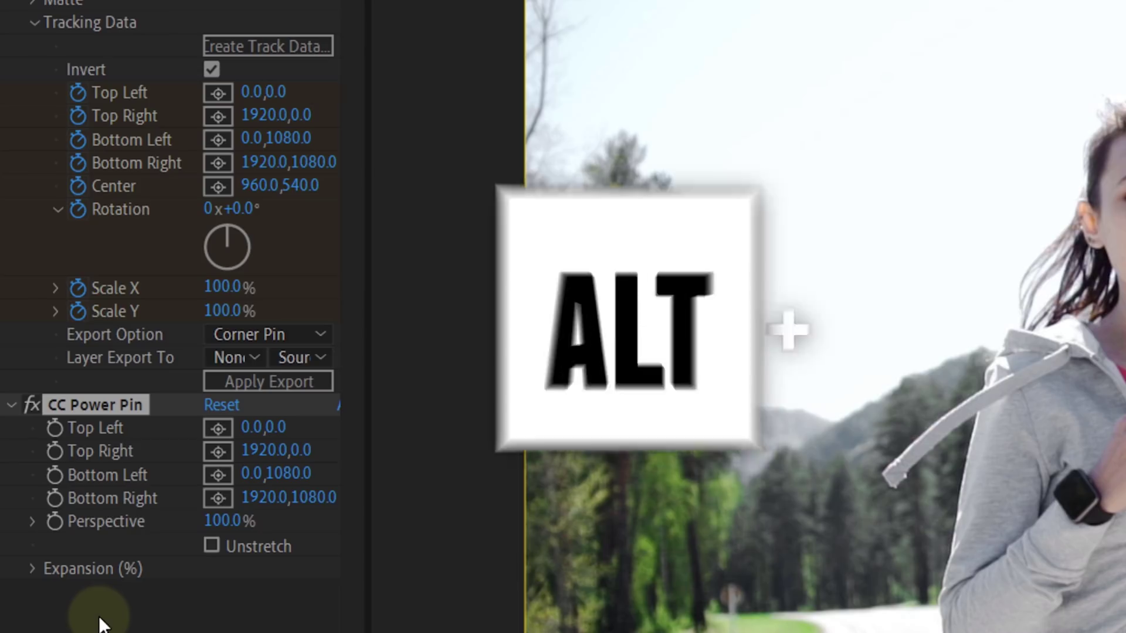
alt+click(52, 428)
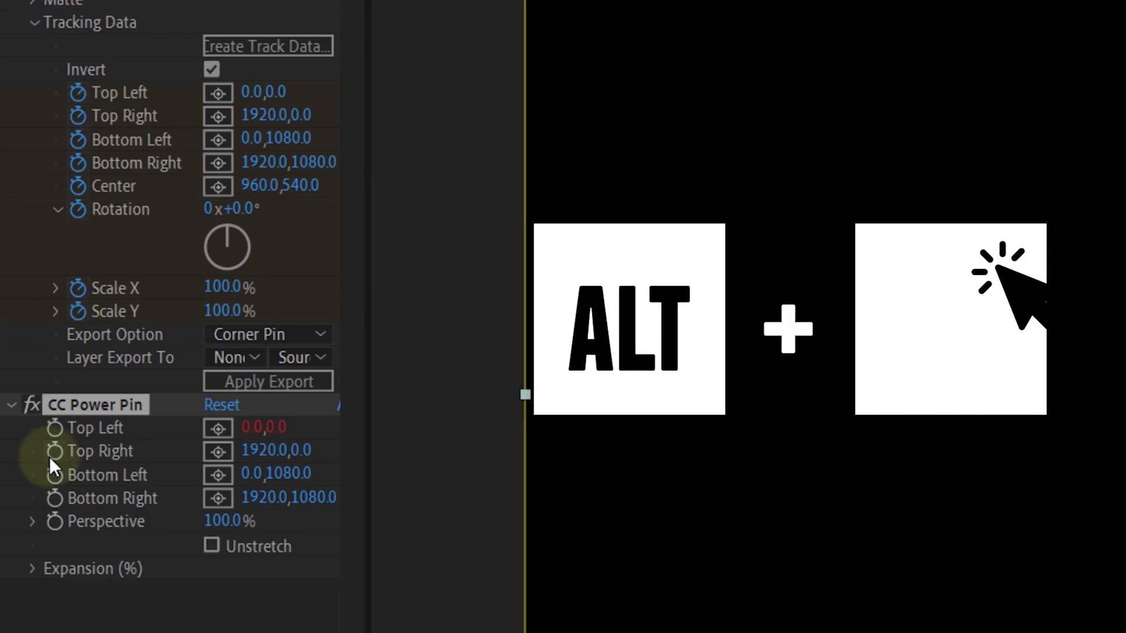
alt+click(52, 475)
alt+click(52, 495)
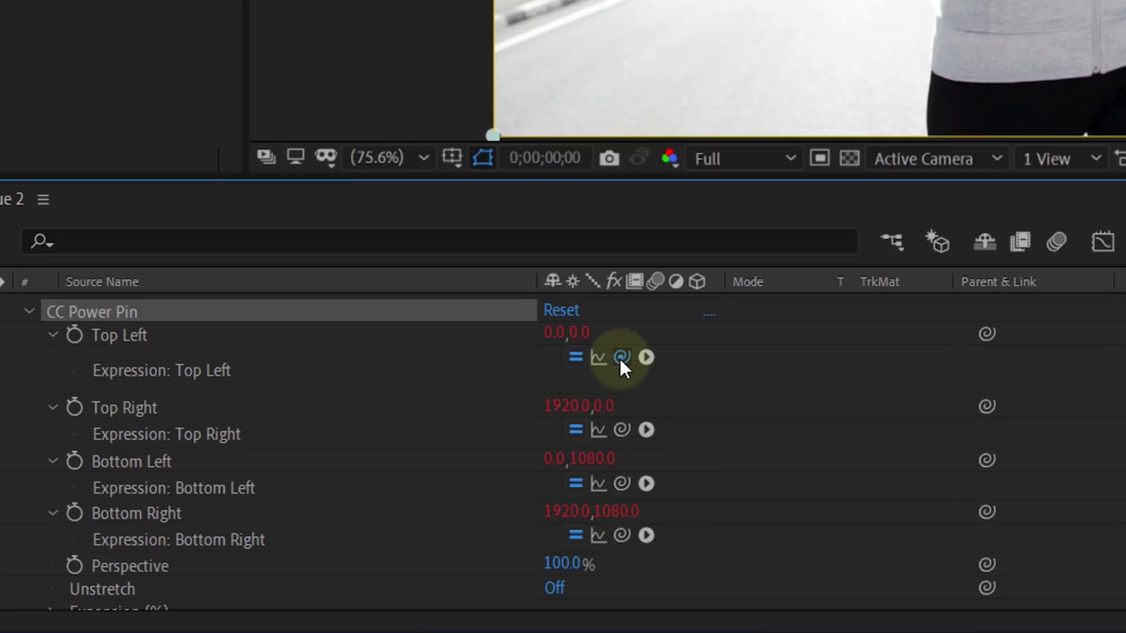
- Pick-whip the Top Left and Top Right Power Pin expressions to Mocha's tracking corners
drag(621, 358, 112, 216)
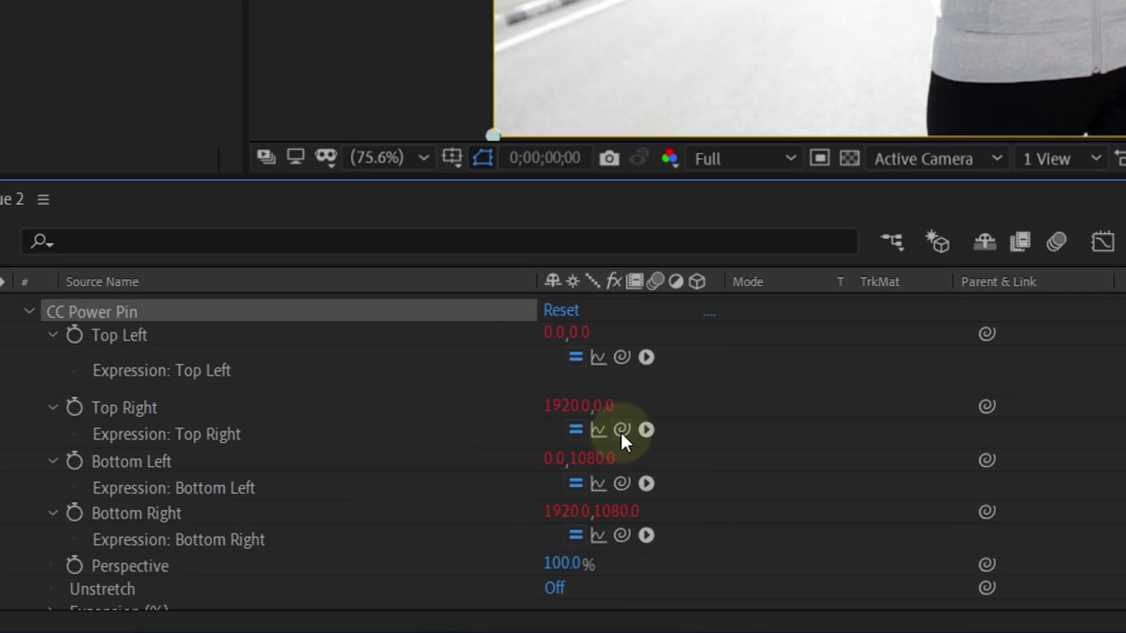
drag(621, 432, 152, 245)
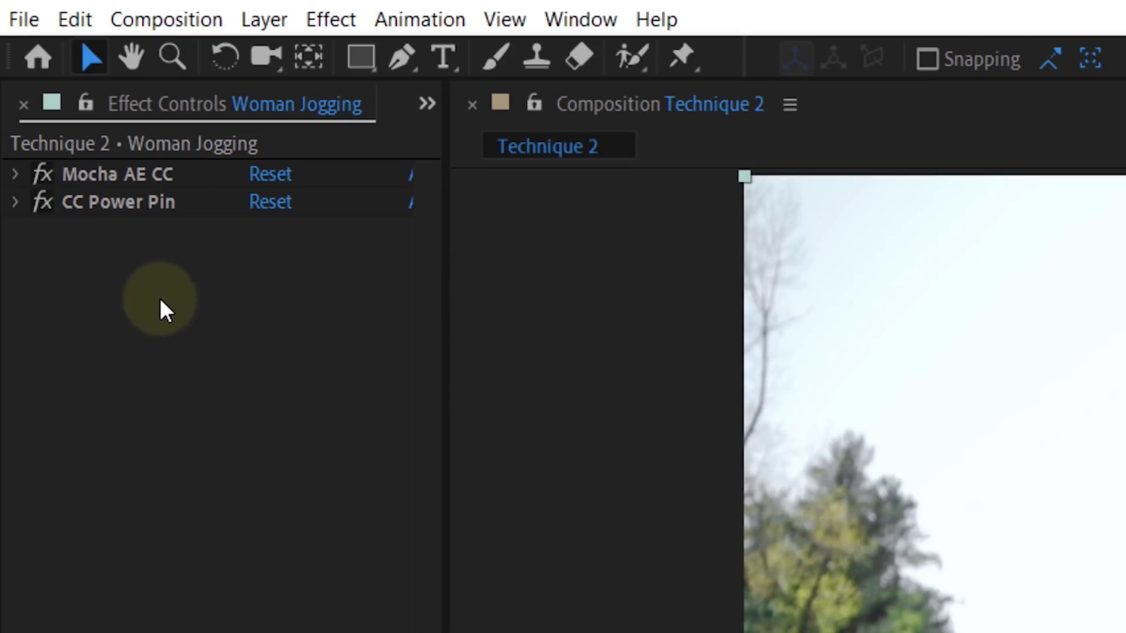
- Copy CC Power Pin and Mocha AE CC, pre-compose into Jogging Lady, paste them, and enable Unstretch
click(133, 209)
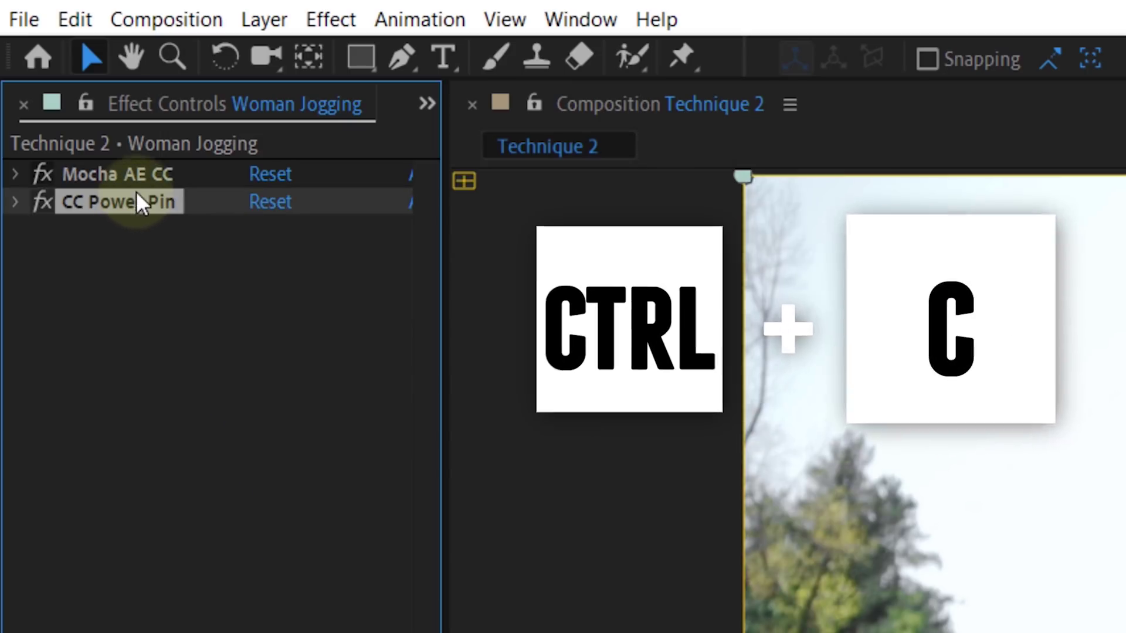
ctrl+click(137, 178)
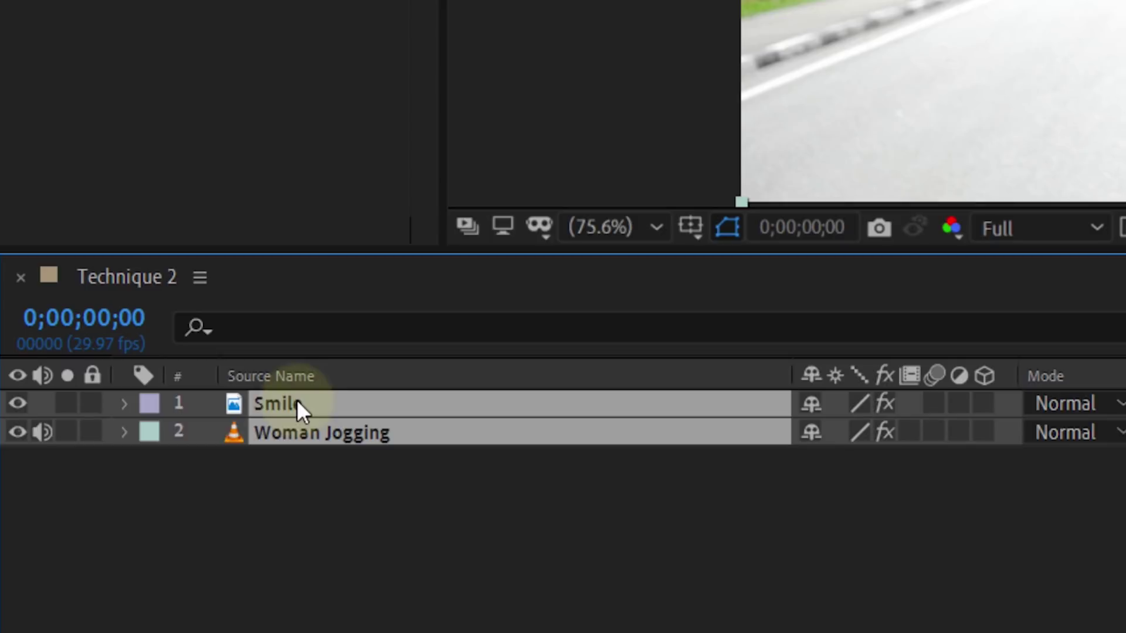
right_click(299, 404)
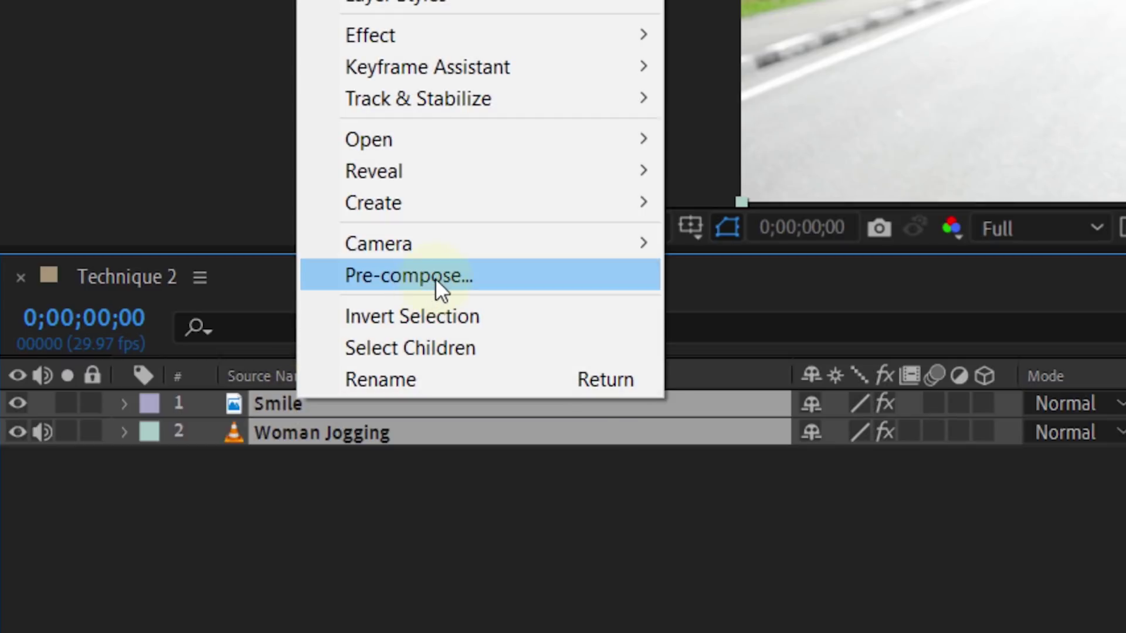
click(435, 277)
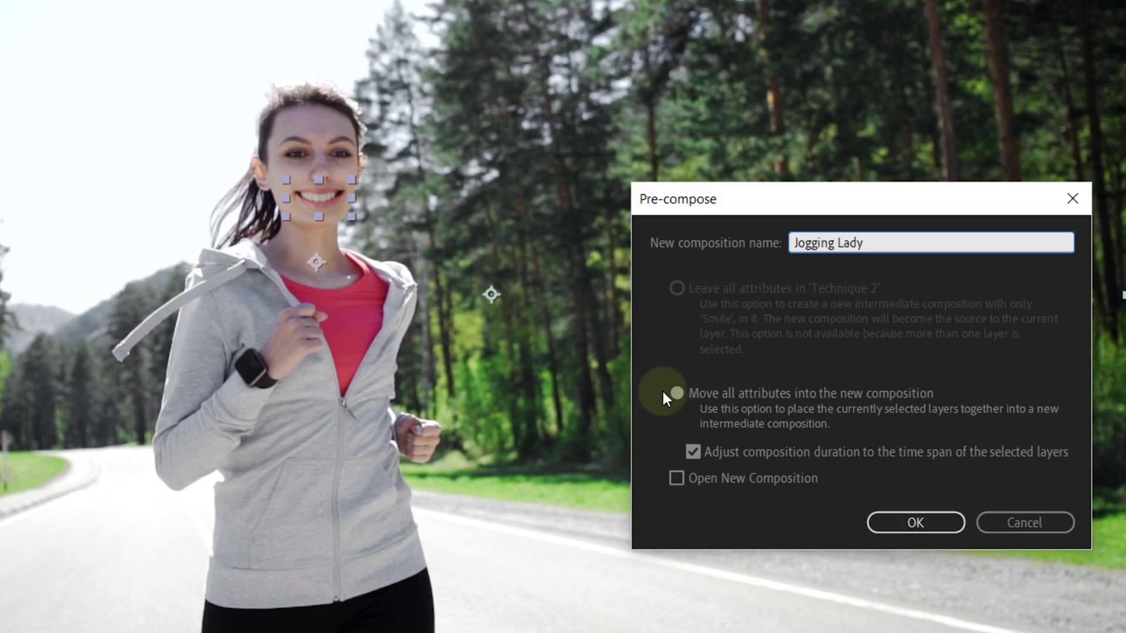
click(897, 515)
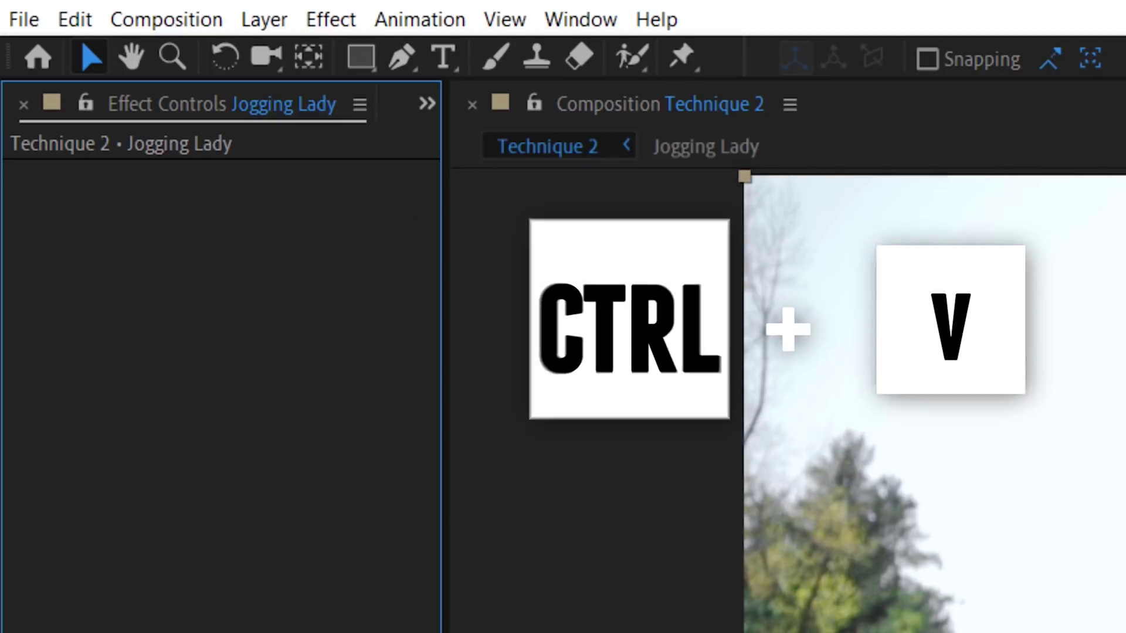
key(ctrl+v)
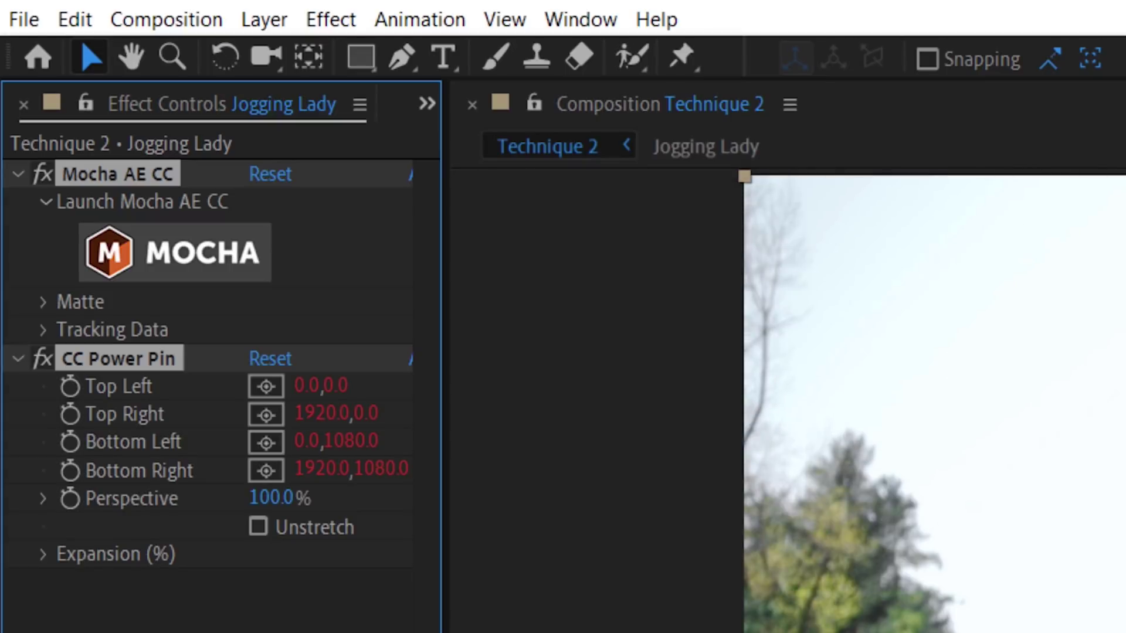
click(258, 528)
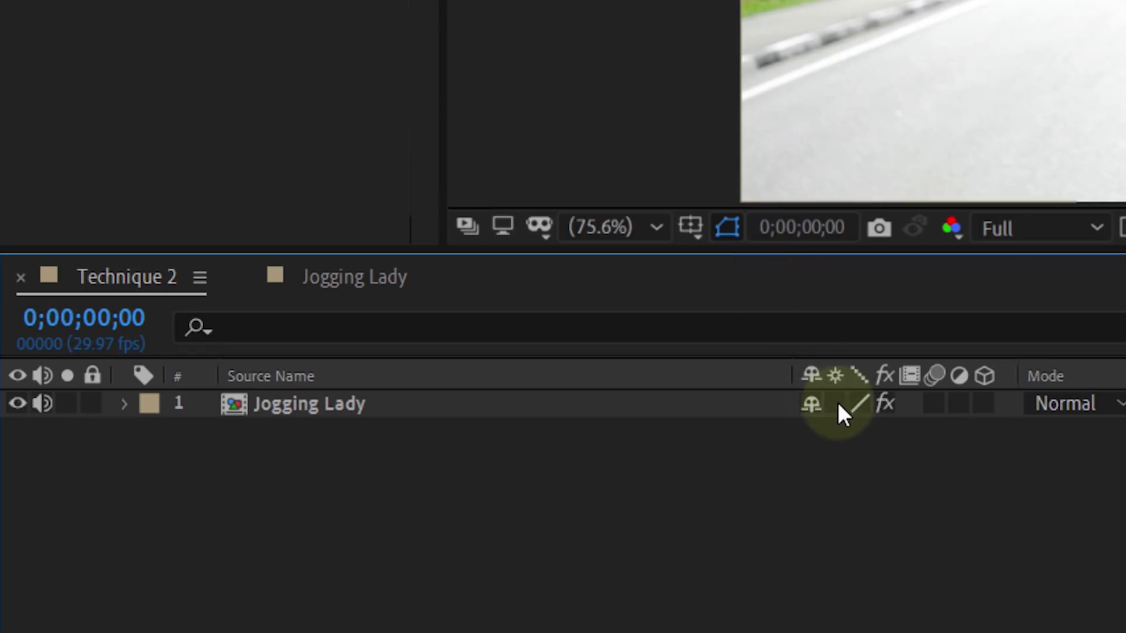